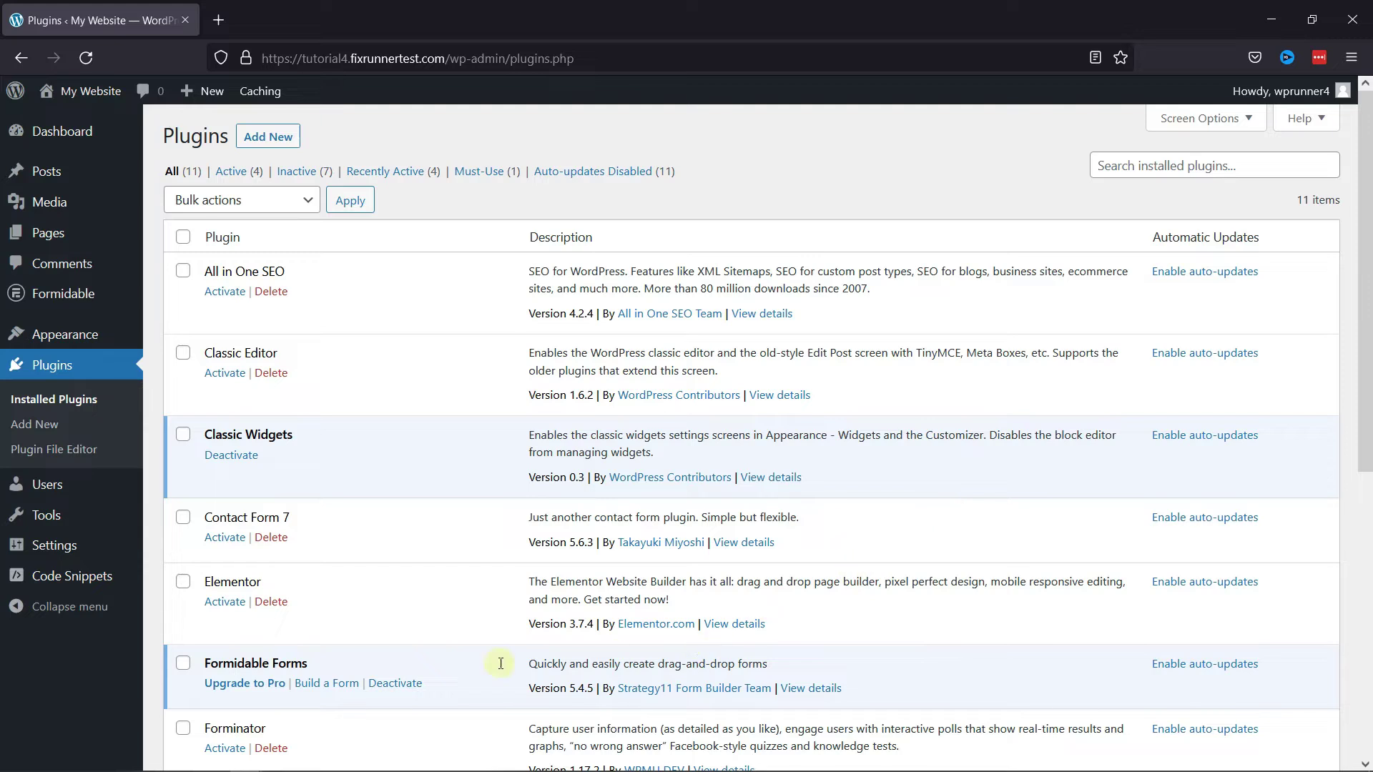
# Step: Create a blank Formidable form named 'Feedback' and open it in the form builder
pyautogui.scroll(-3, 276, 524)
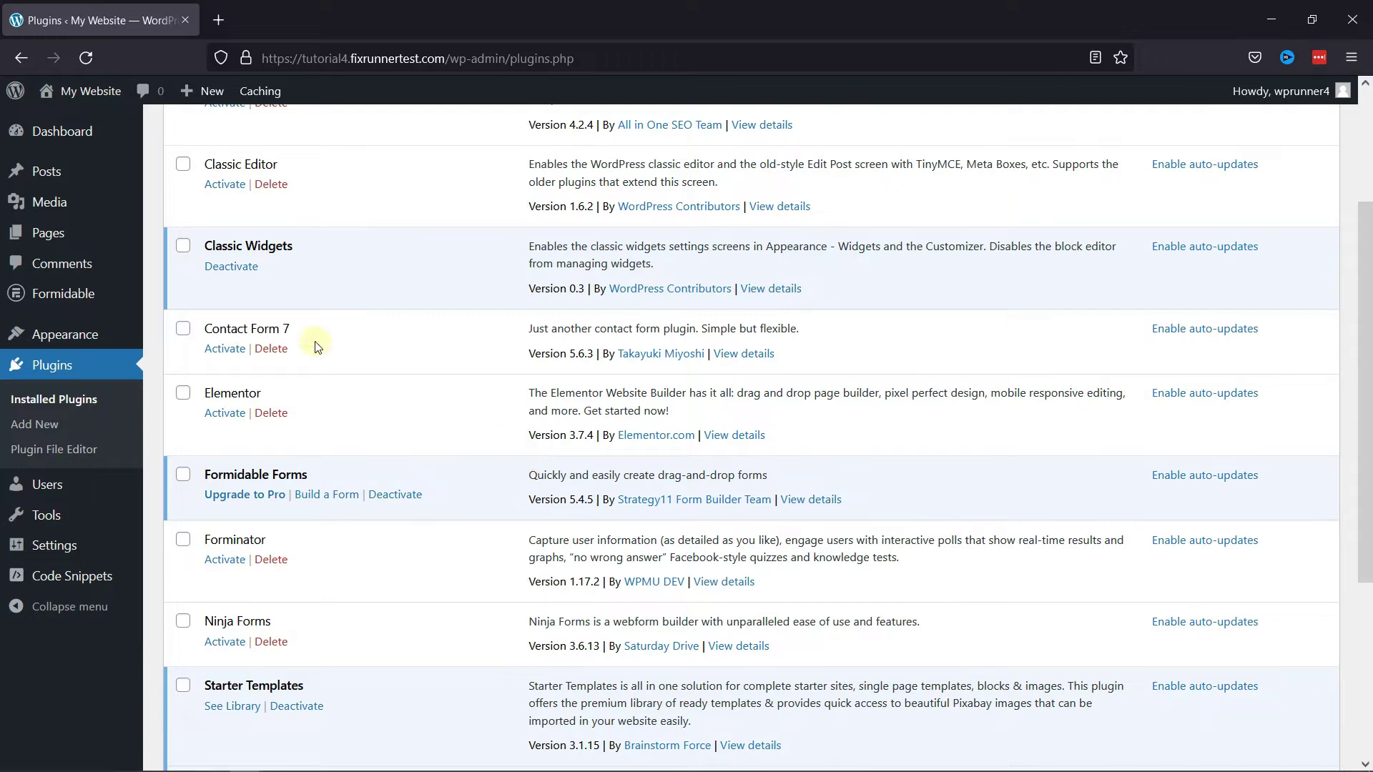
pyautogui.moveTo(54, 299)
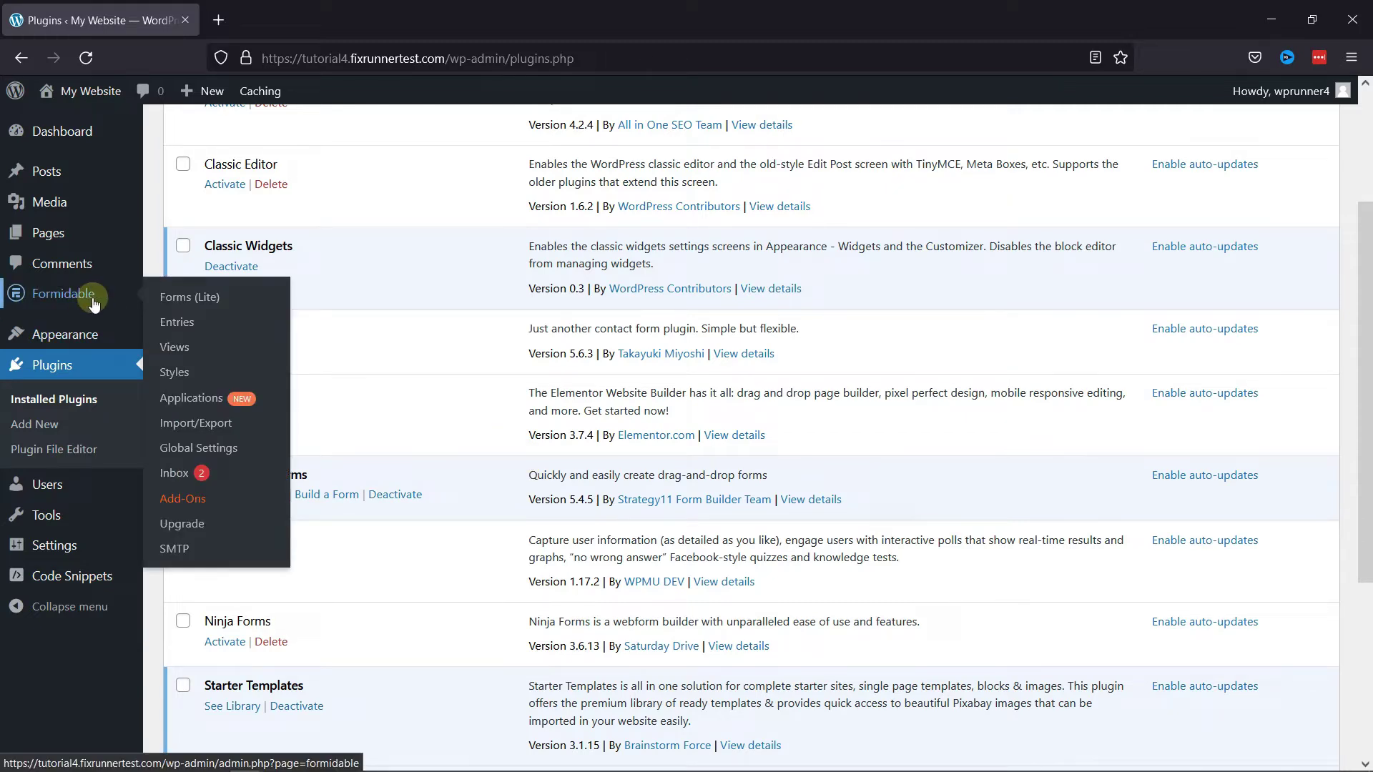
pyautogui.click(181, 304)
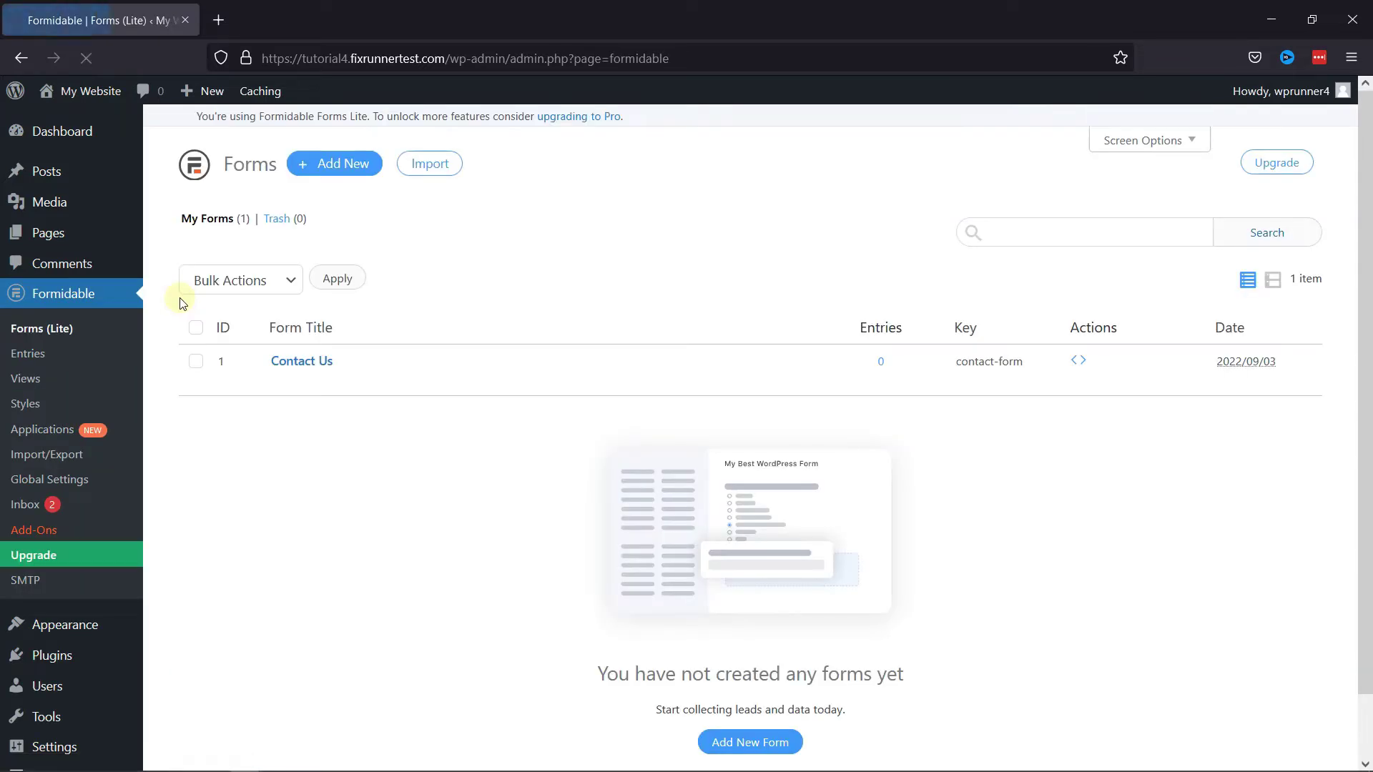
pyautogui.click(346, 169)
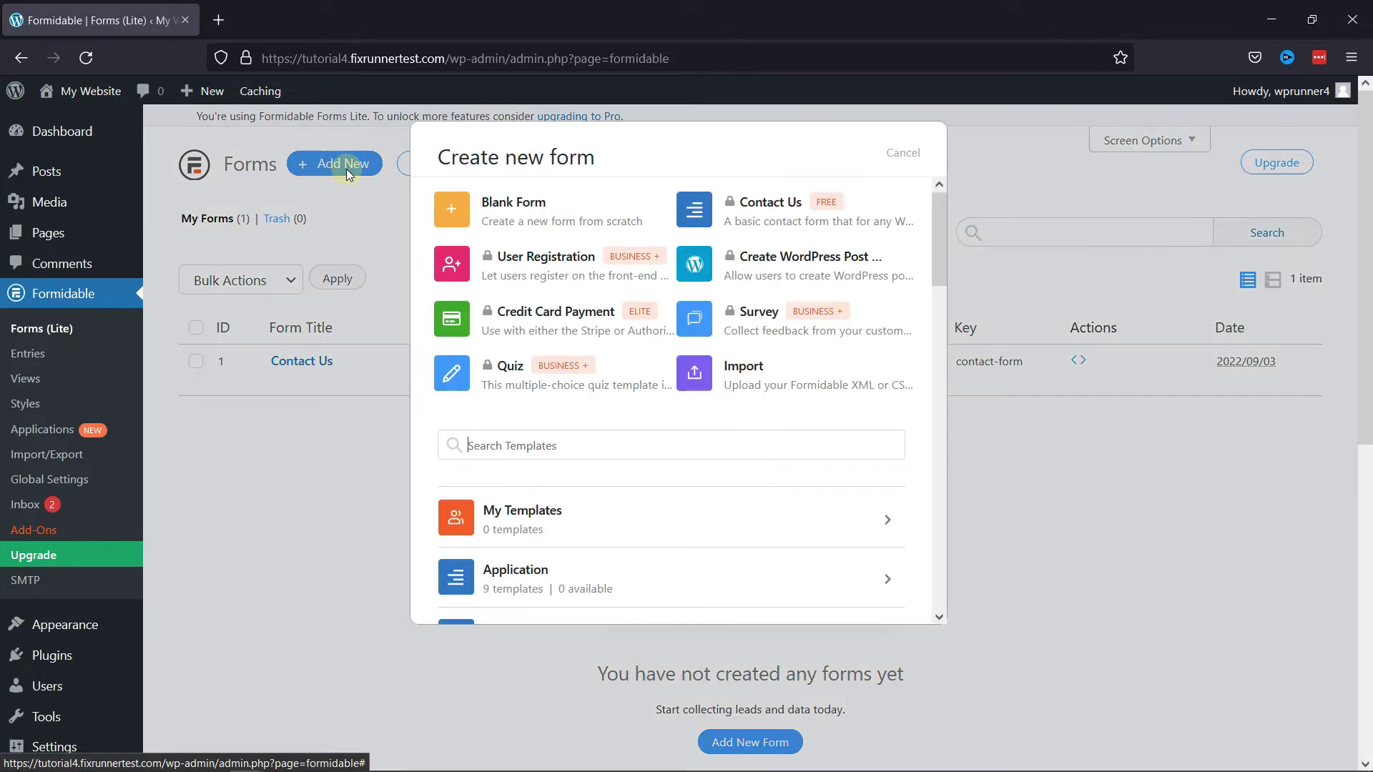
pyautogui.click(541, 215)
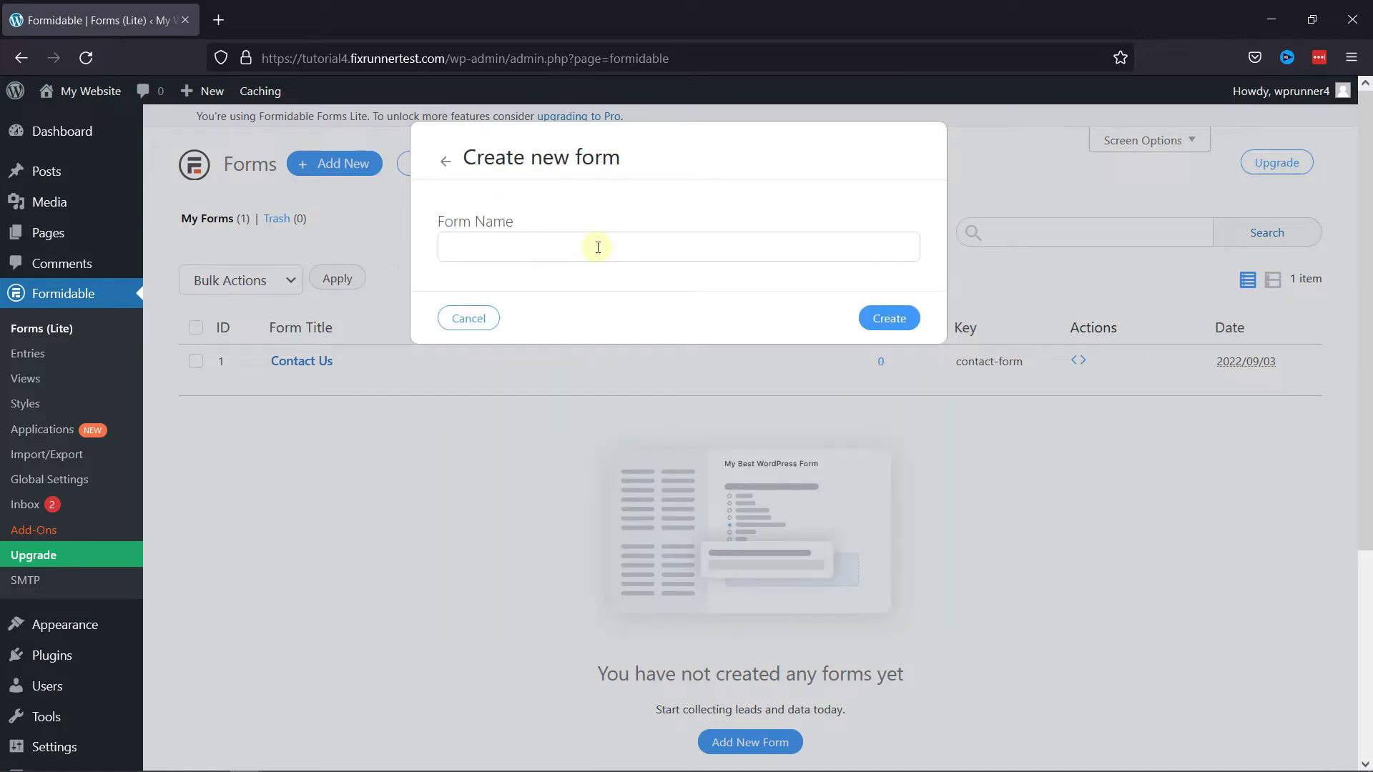
pyautogui.write('Feedback')
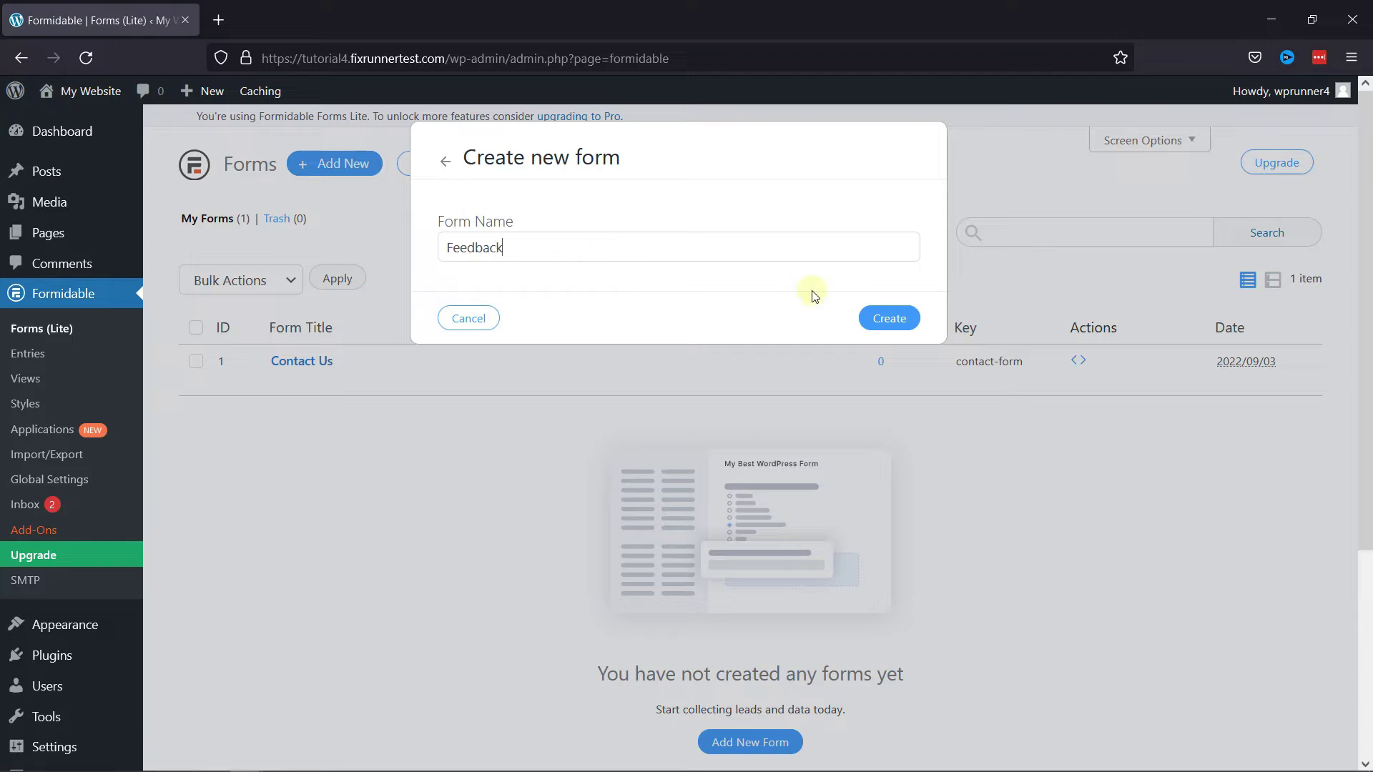
pyautogui.click(889, 319)
pyautogui.click(904, 317)
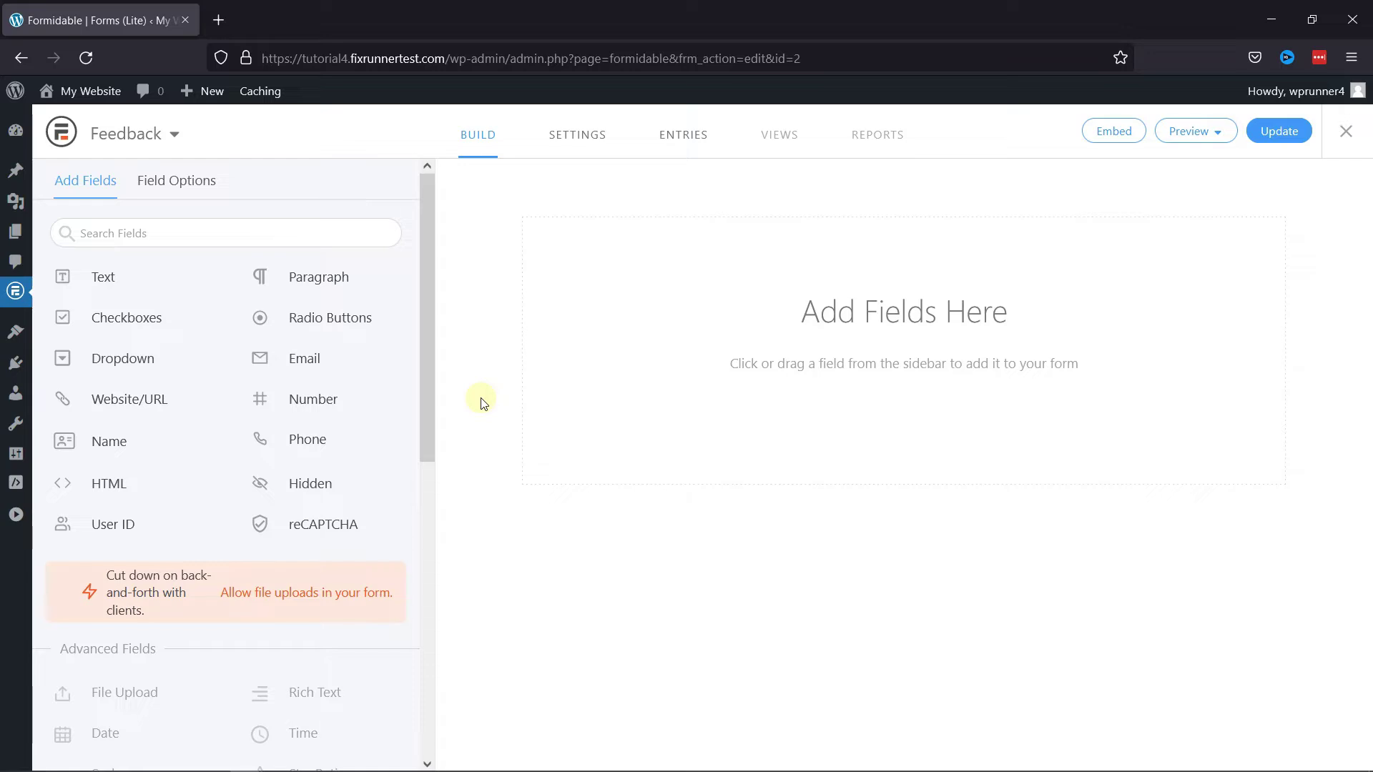
# Step: Add a single-line text field labelled 'Full Name' with placeholder 'Enter Your Name Here'
pyautogui.click(151, 286)
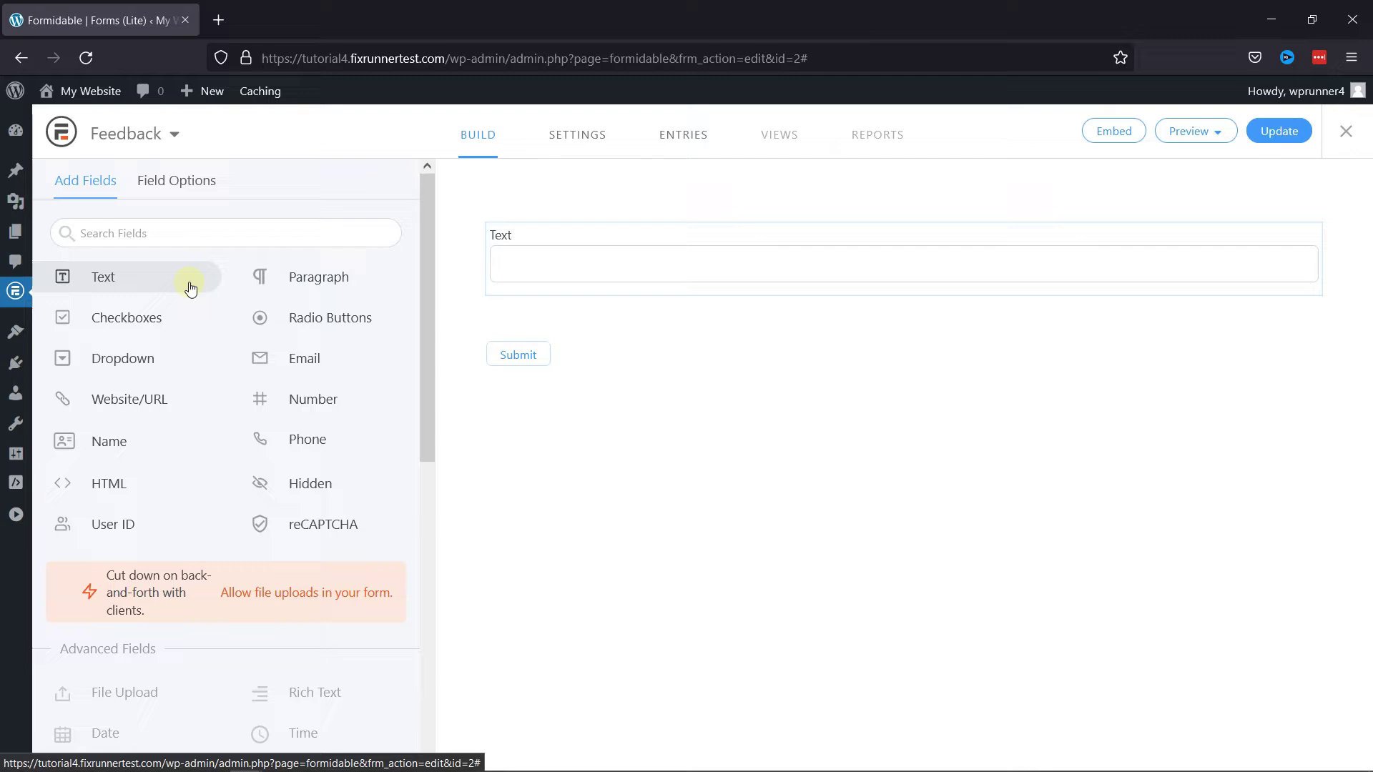
pyautogui.click(542, 244)
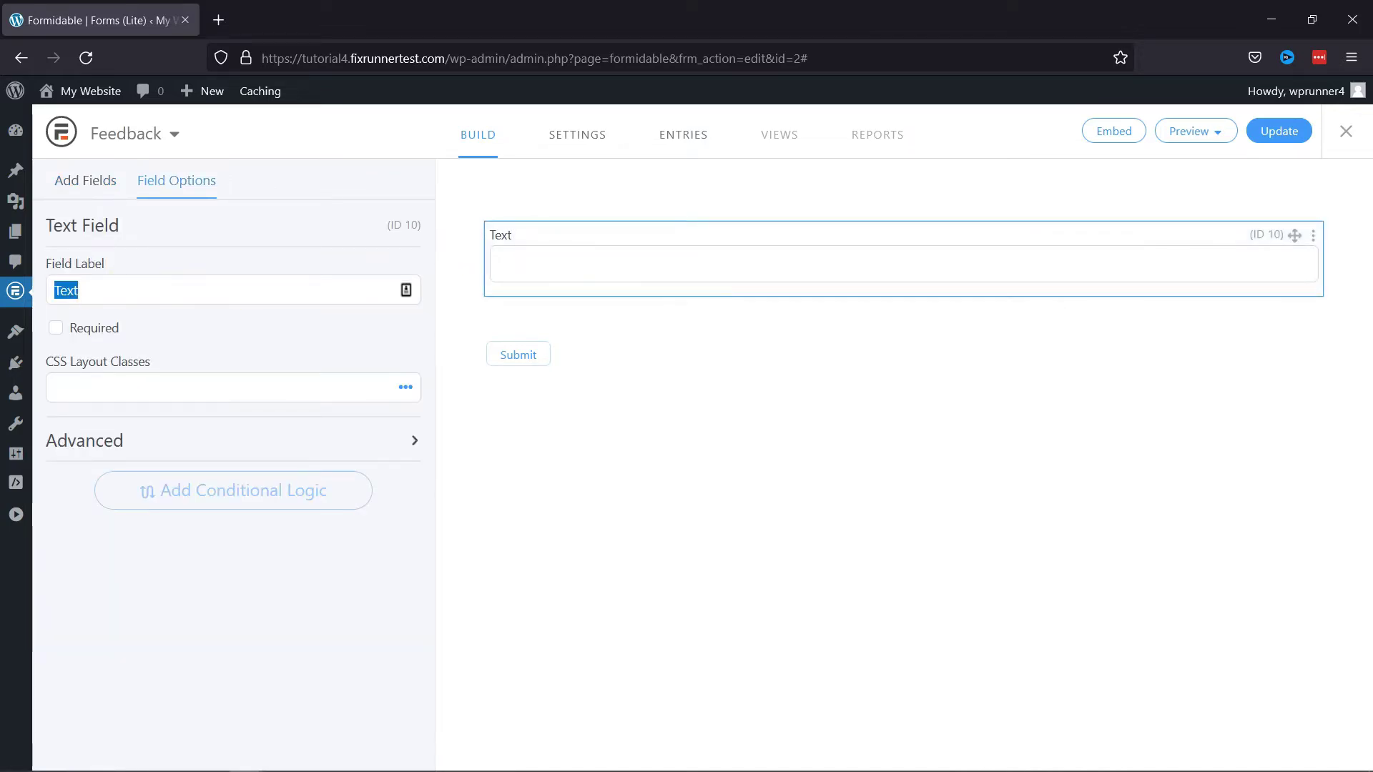
pyautogui.write('Full Name')
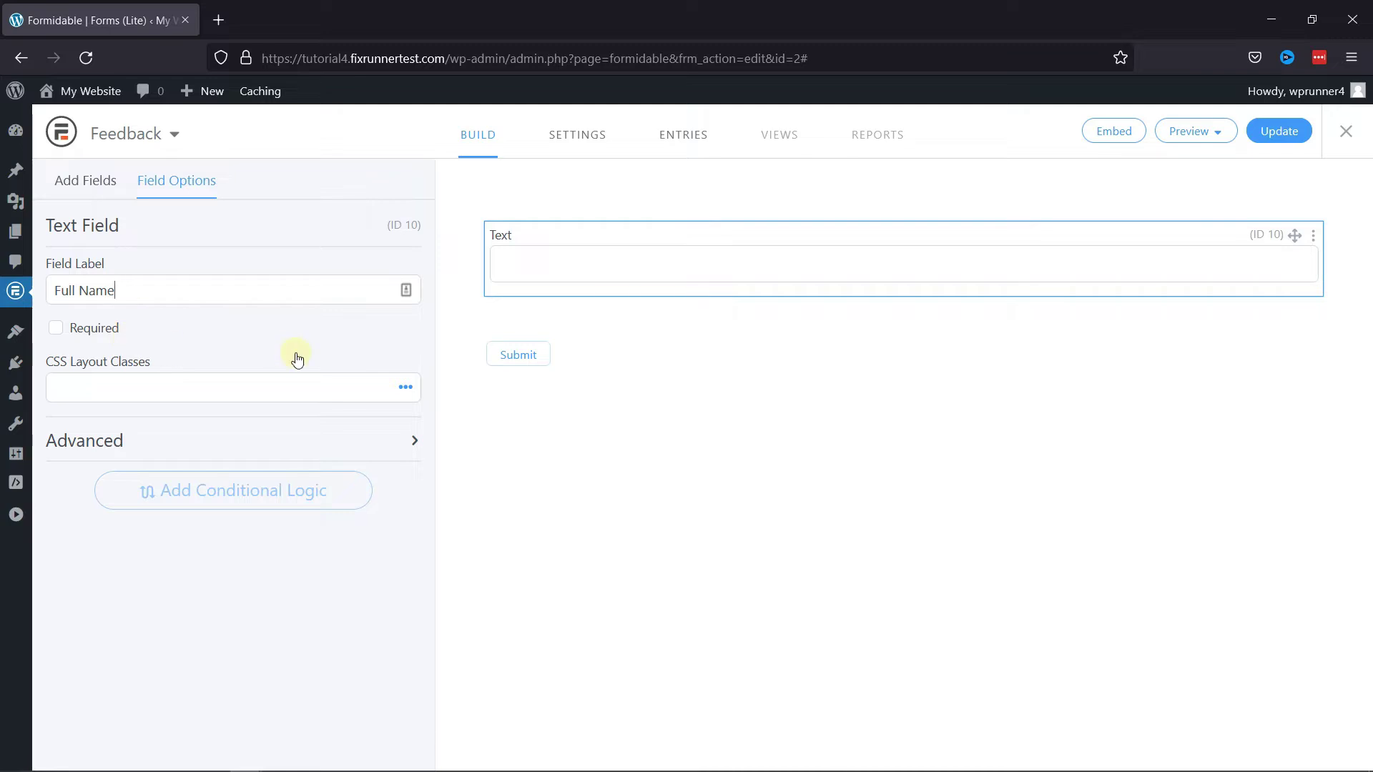
pyautogui.click(387, 431)
pyautogui.scroll(-3, 401, 438)
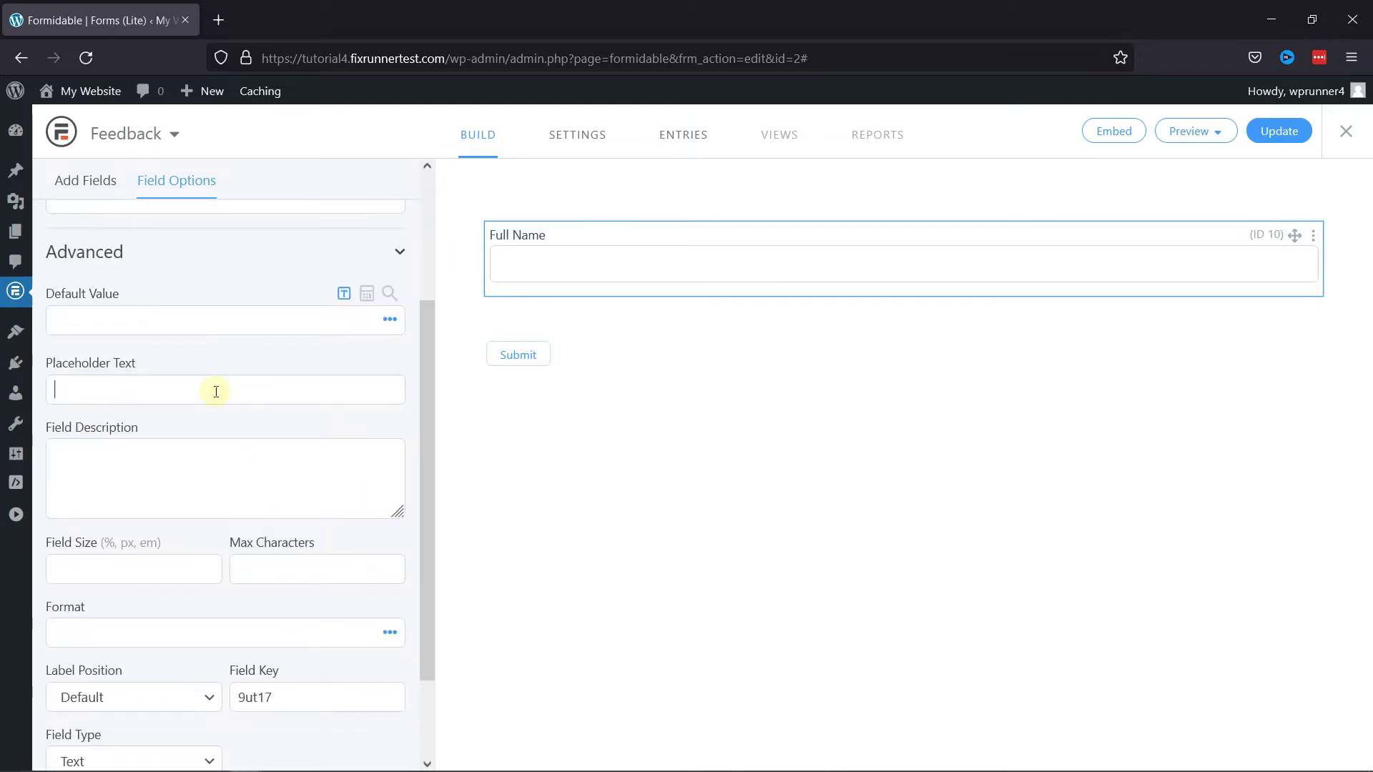
pyautogui.write('Enter Your Name Here')
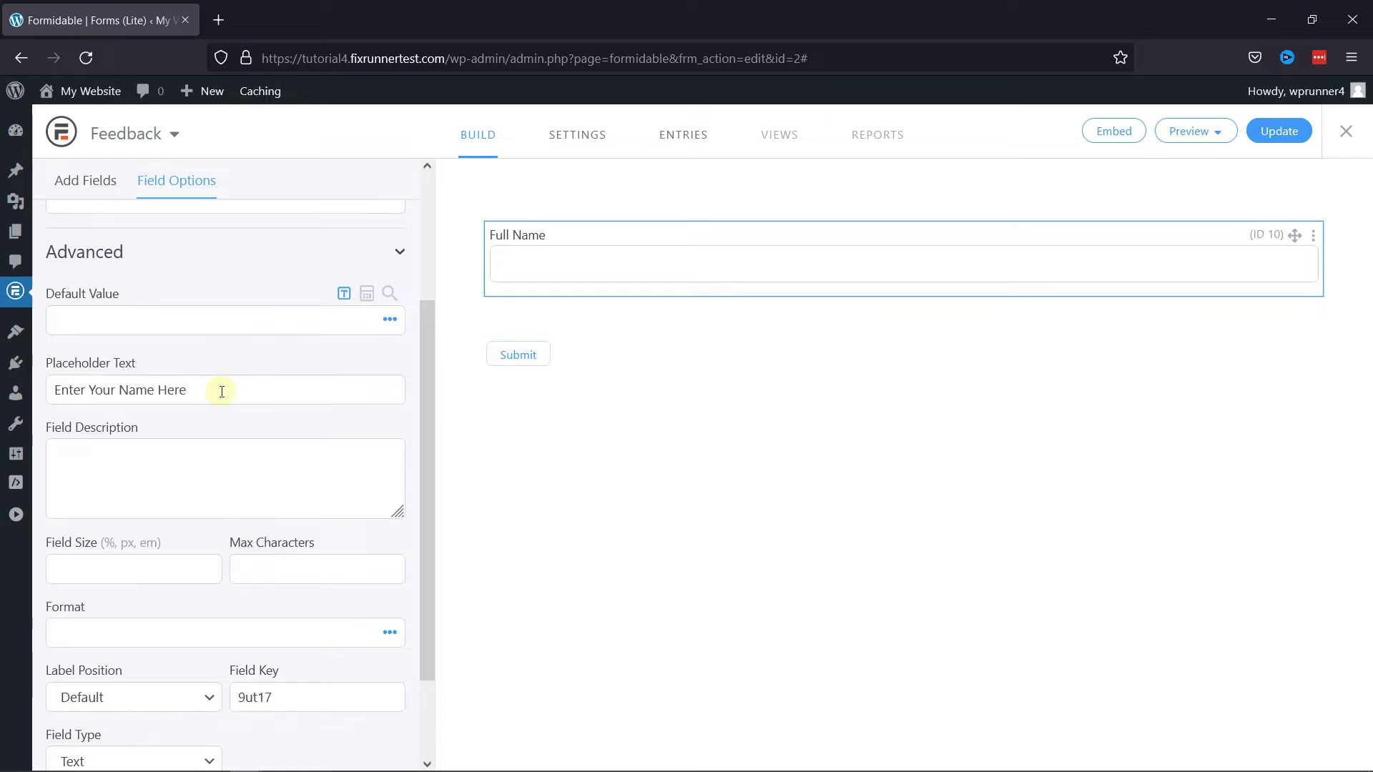
pyautogui.scroll(-2, 220, 390)
pyautogui.scroll(4, 245, 386)
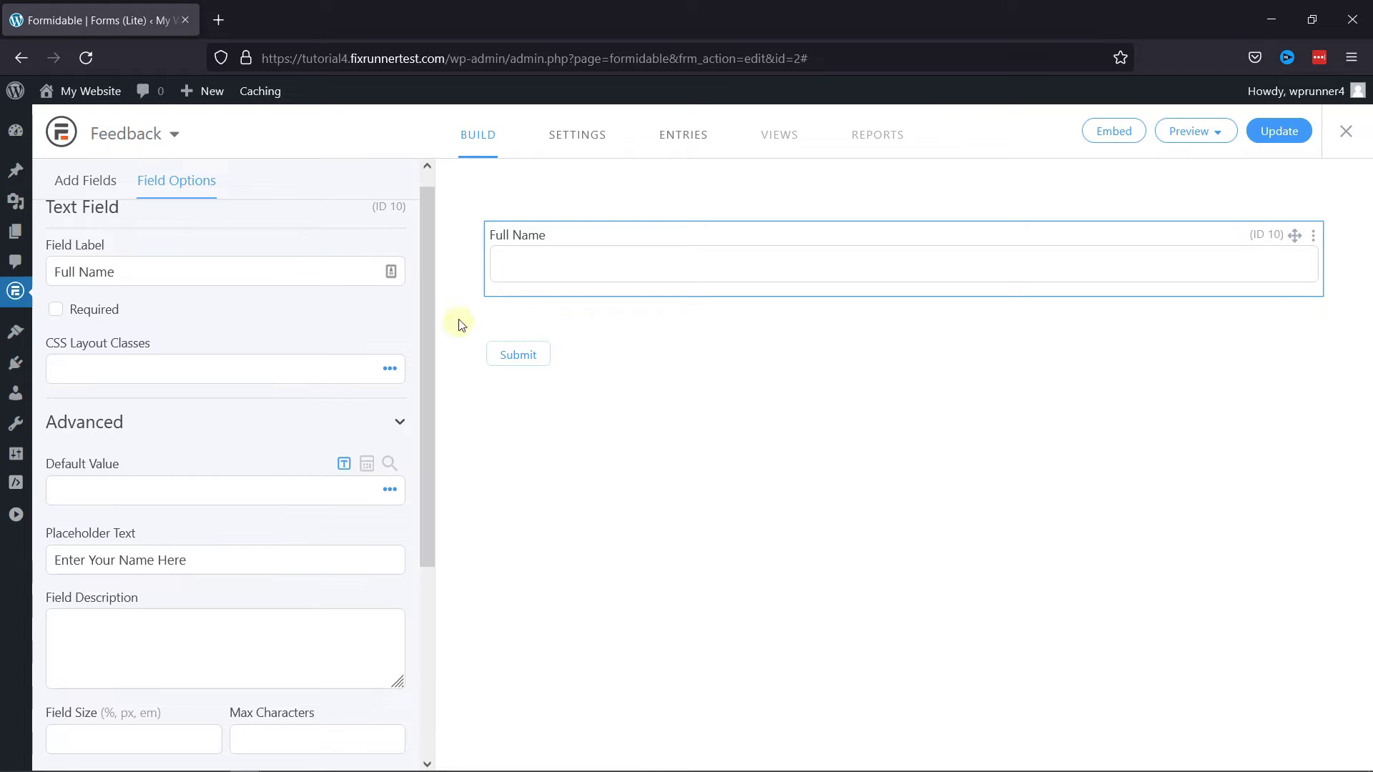
# Step: Add an Email field below Full Name, relabel it 'Email Address', and make it required
pyautogui.click(91, 183)
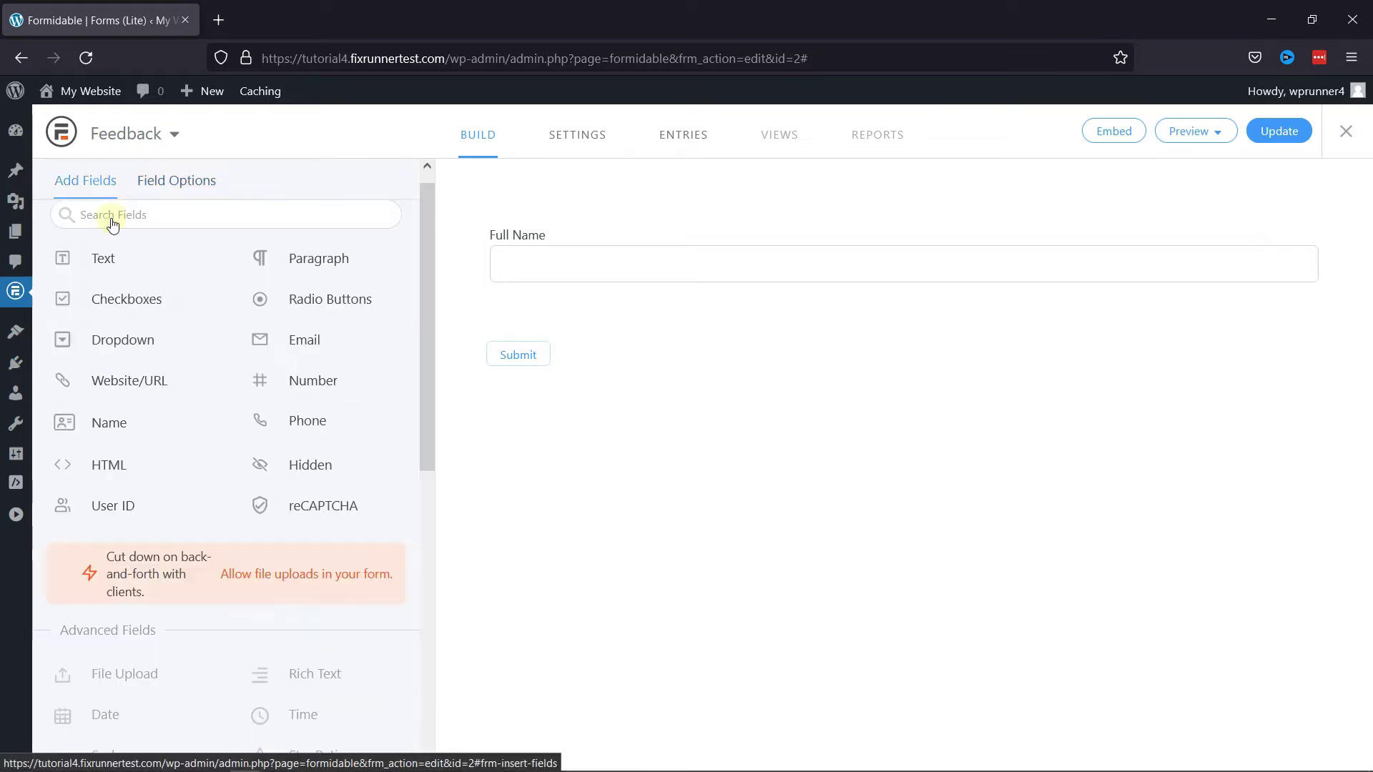
pyautogui.click(319, 338)
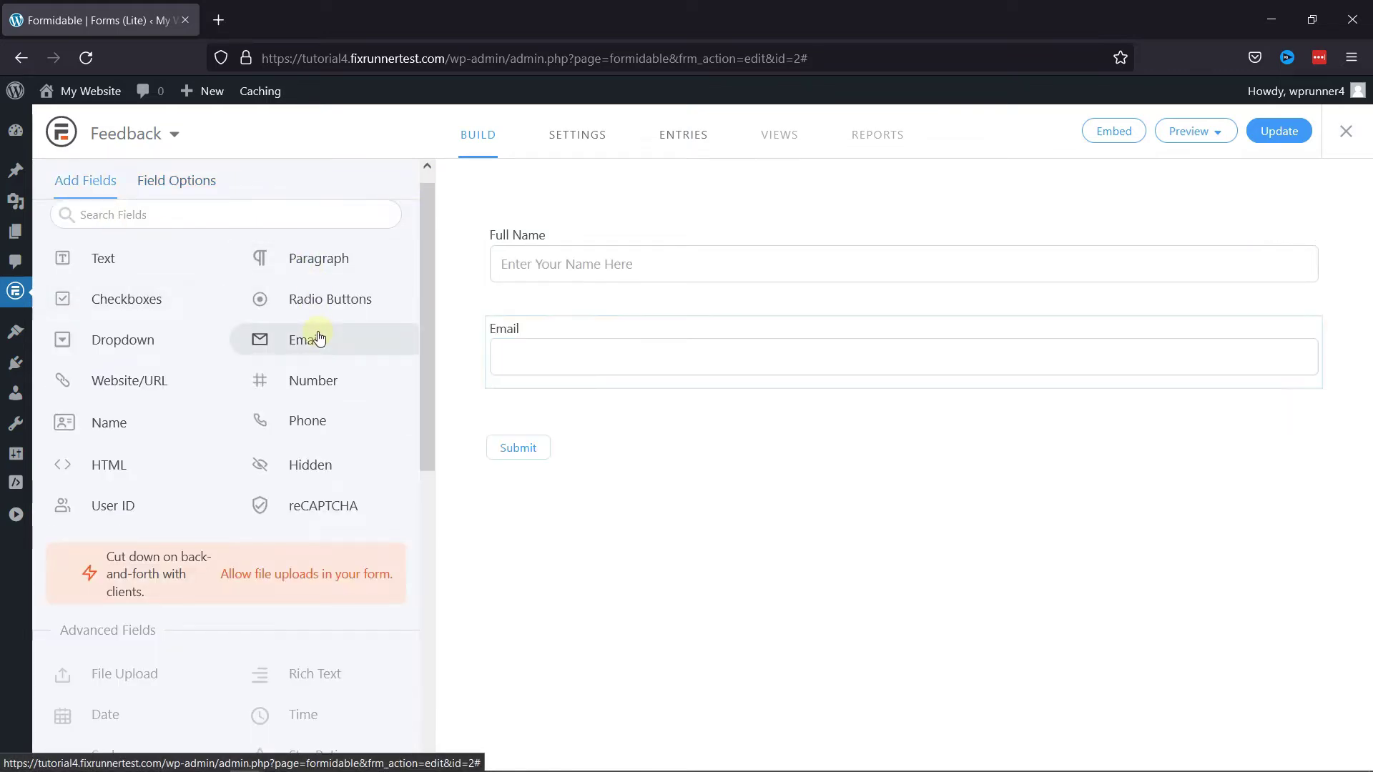
pyautogui.click(510, 336)
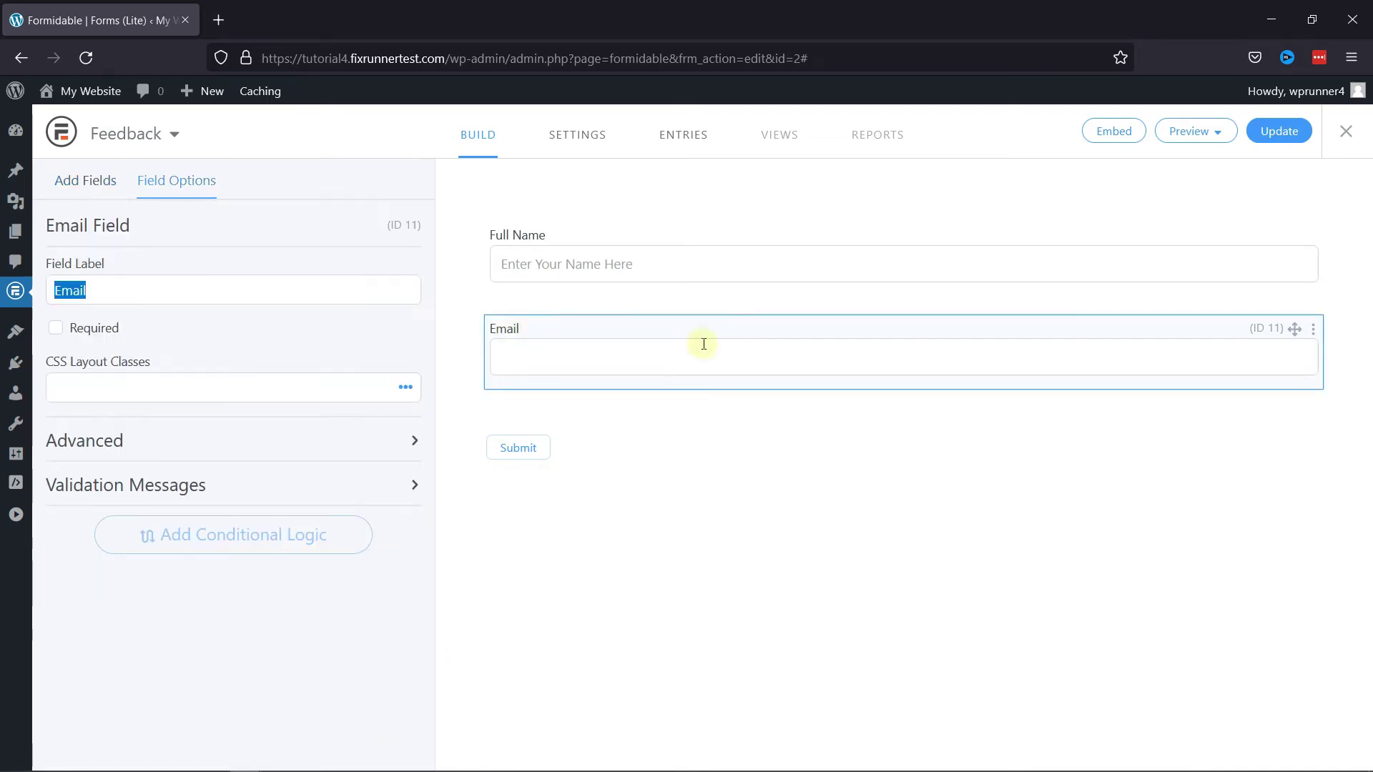
pyautogui.click(278, 281)
pyautogui.write('Address')
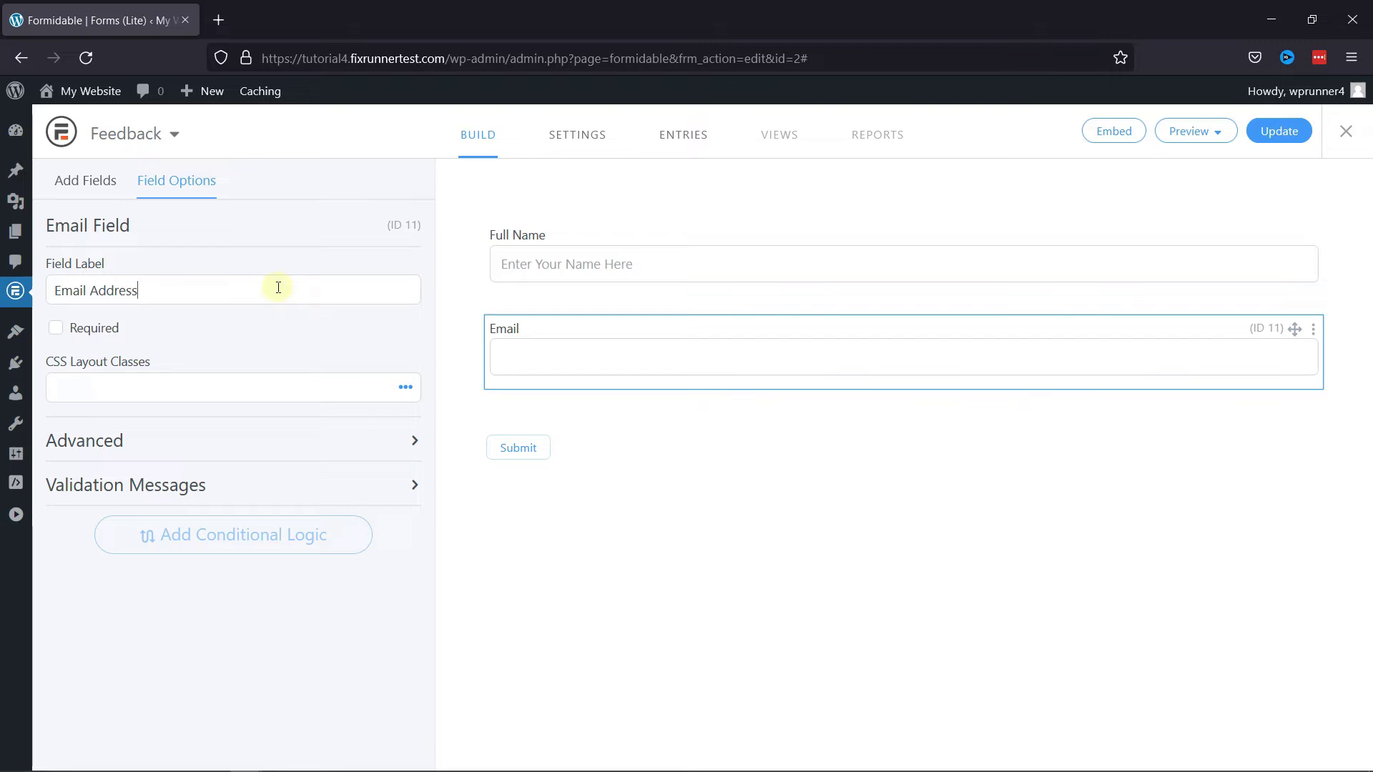
pyautogui.click(100, 334)
# Step: Set the email field's placeholder to 'Enter Your Email Address Here'
pyautogui.click(406, 444)
pyautogui.scroll(-2, 322, 479)
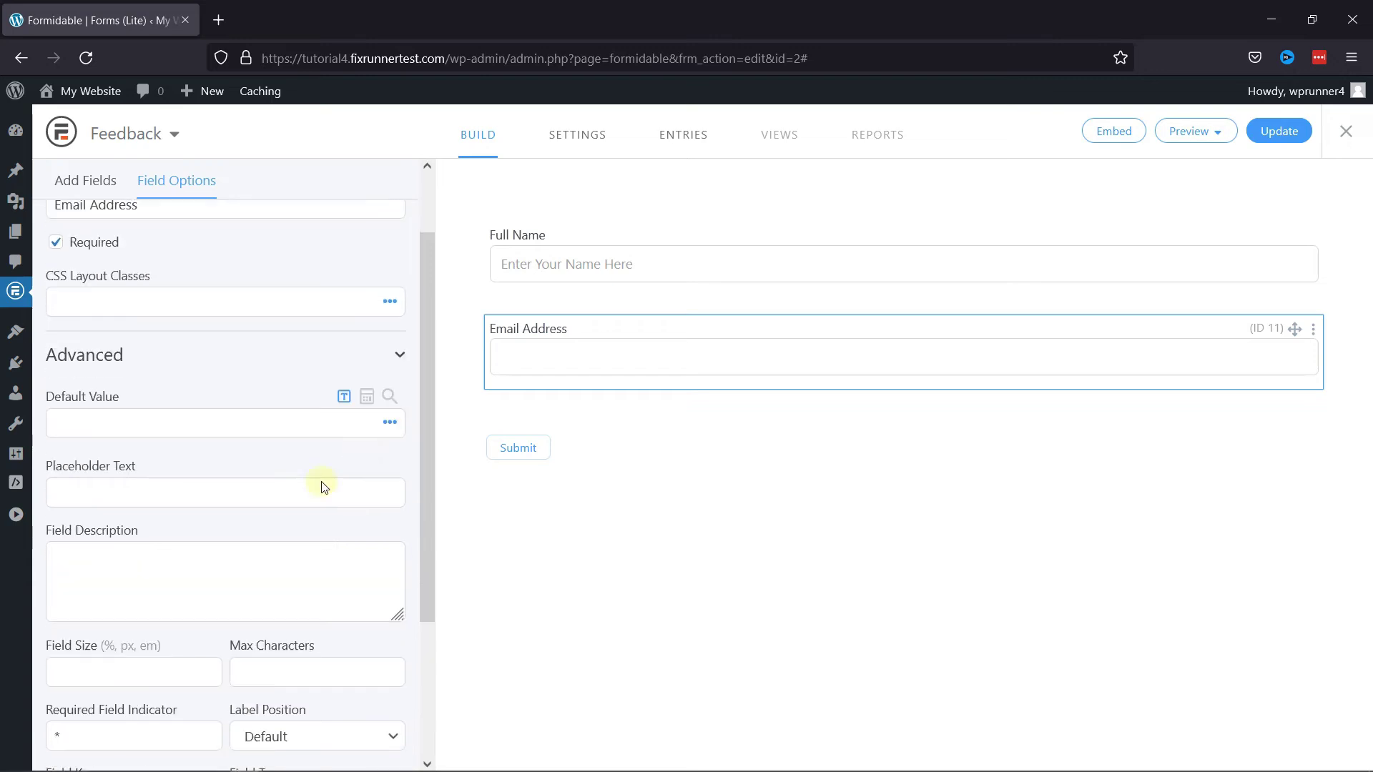
pyautogui.click(263, 485)
pyautogui.write('Enter Your Email Adde')
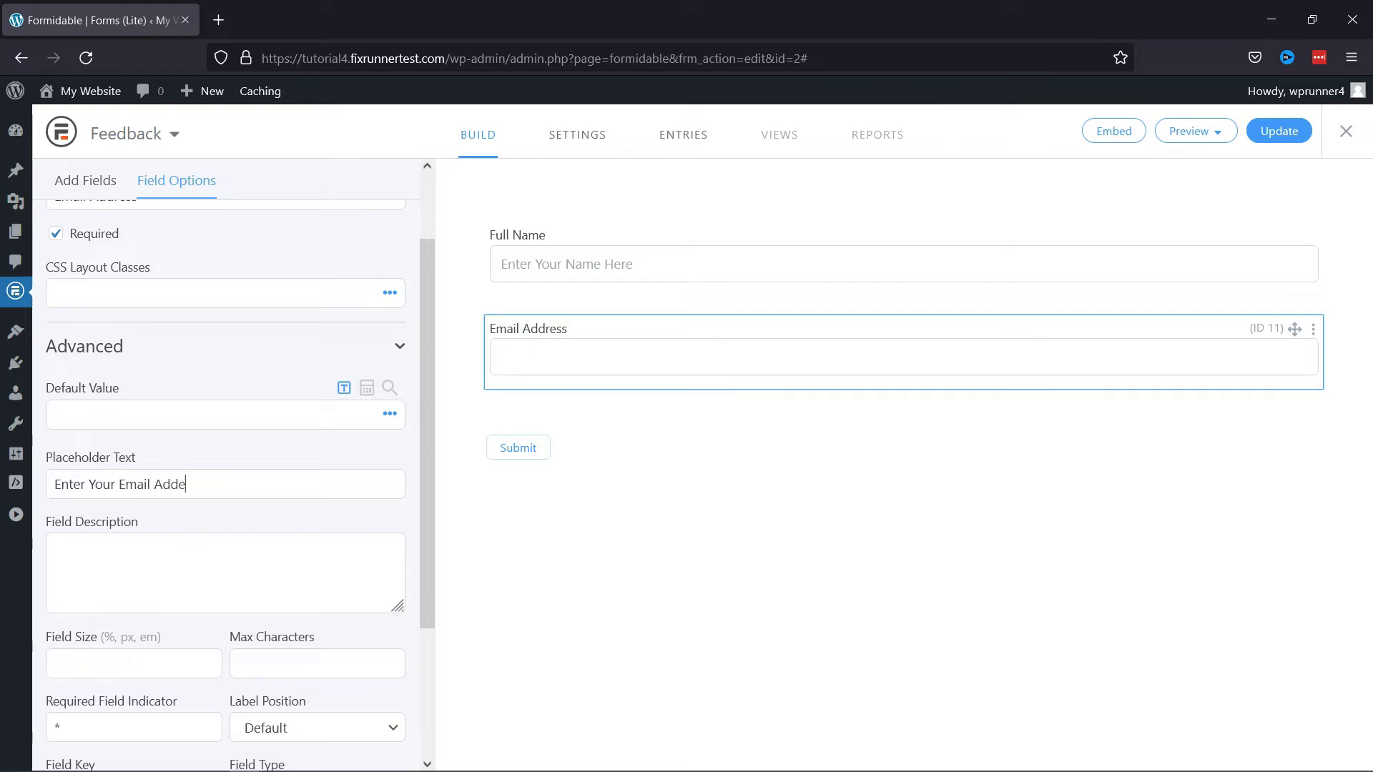
pyautogui.press('BackSpace')
pyautogui.write('ress Here')
pyautogui.scroll(1, 298, 381)
# Step: Add a required paragraph field labelled 'Feedback' below Email Address
pyautogui.scroll(2, 298, 381)
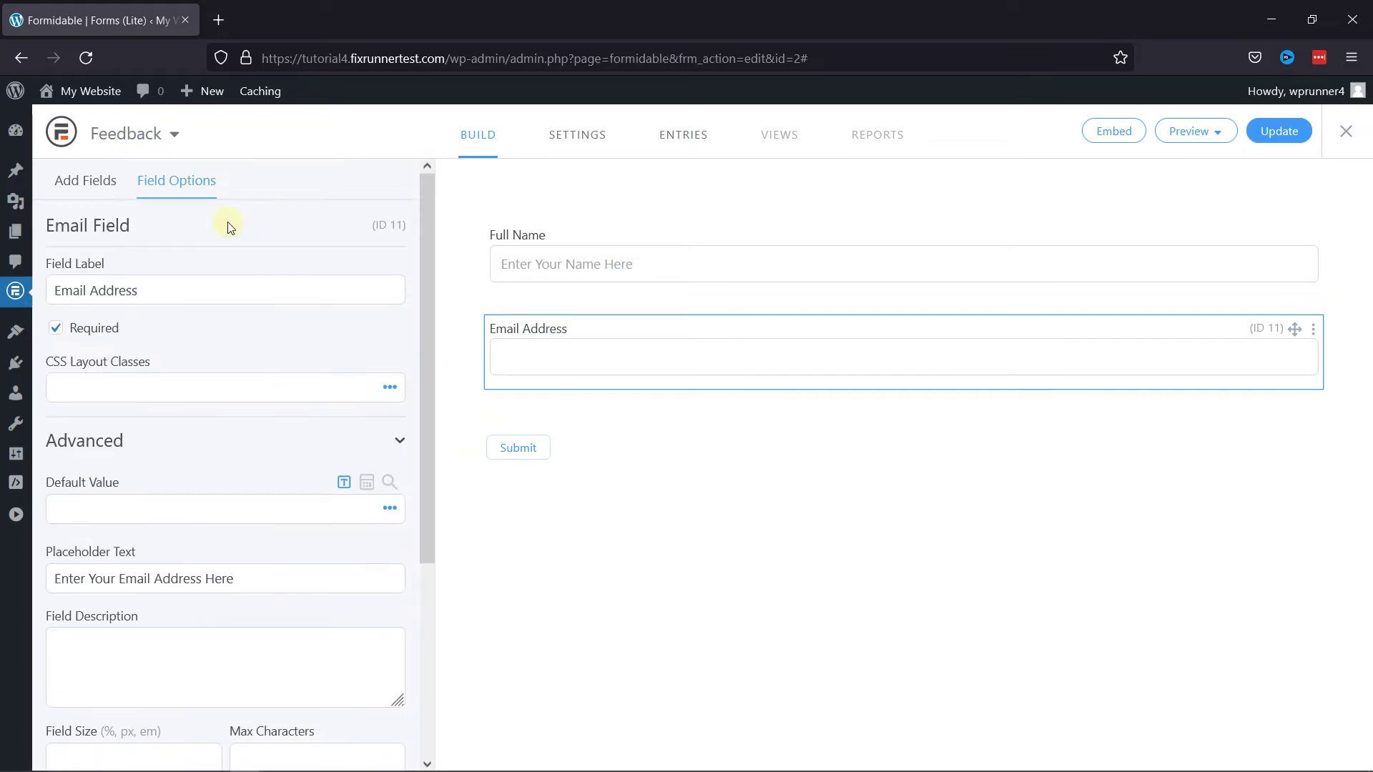
pyautogui.click(88, 181)
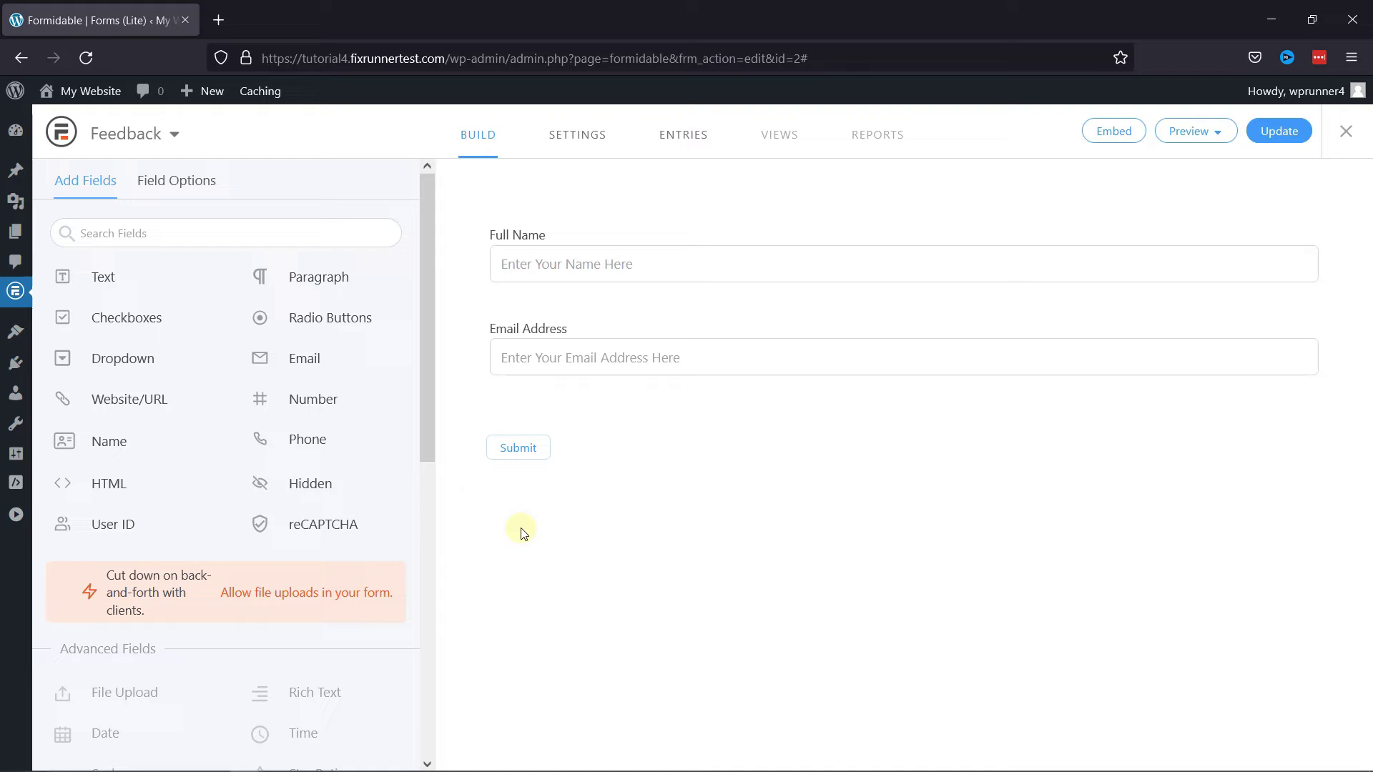
pyautogui.click(542, 427)
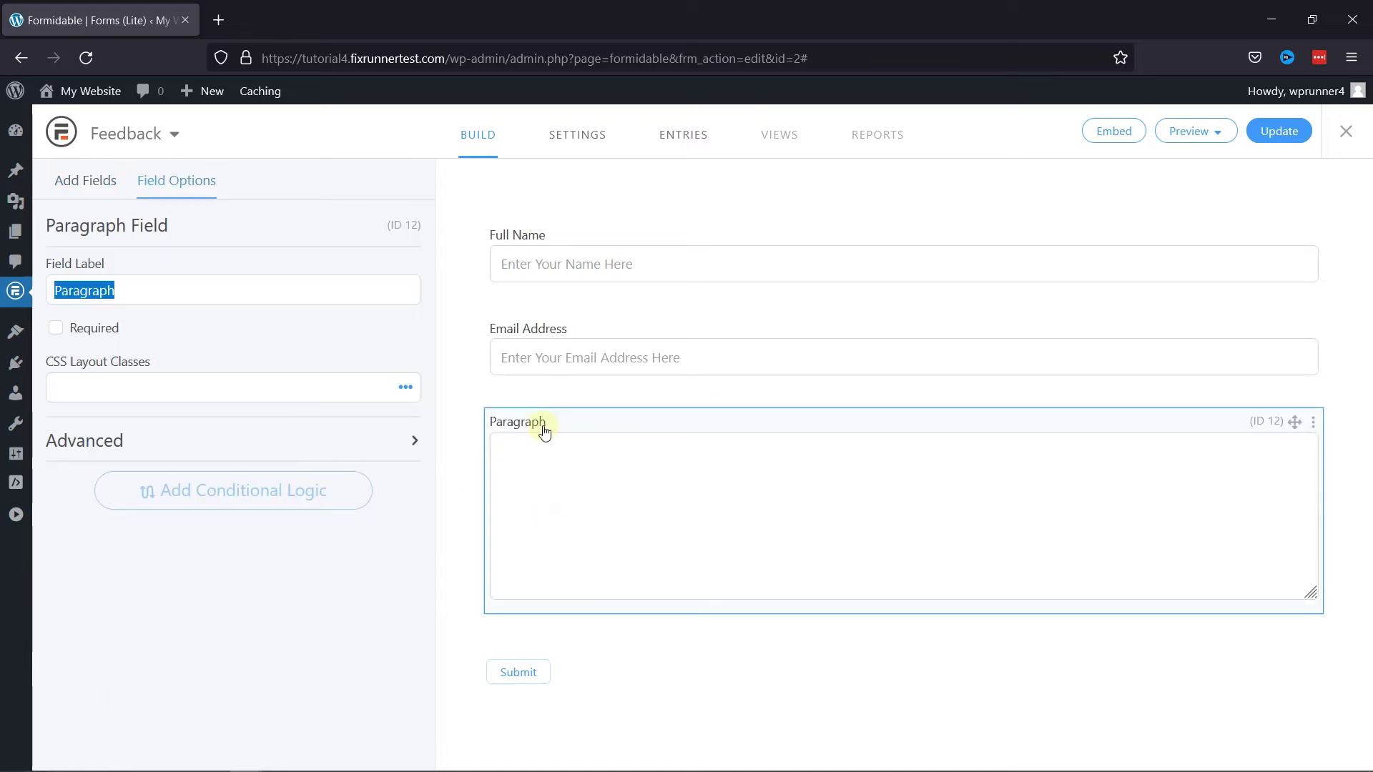
pyautogui.write('F')
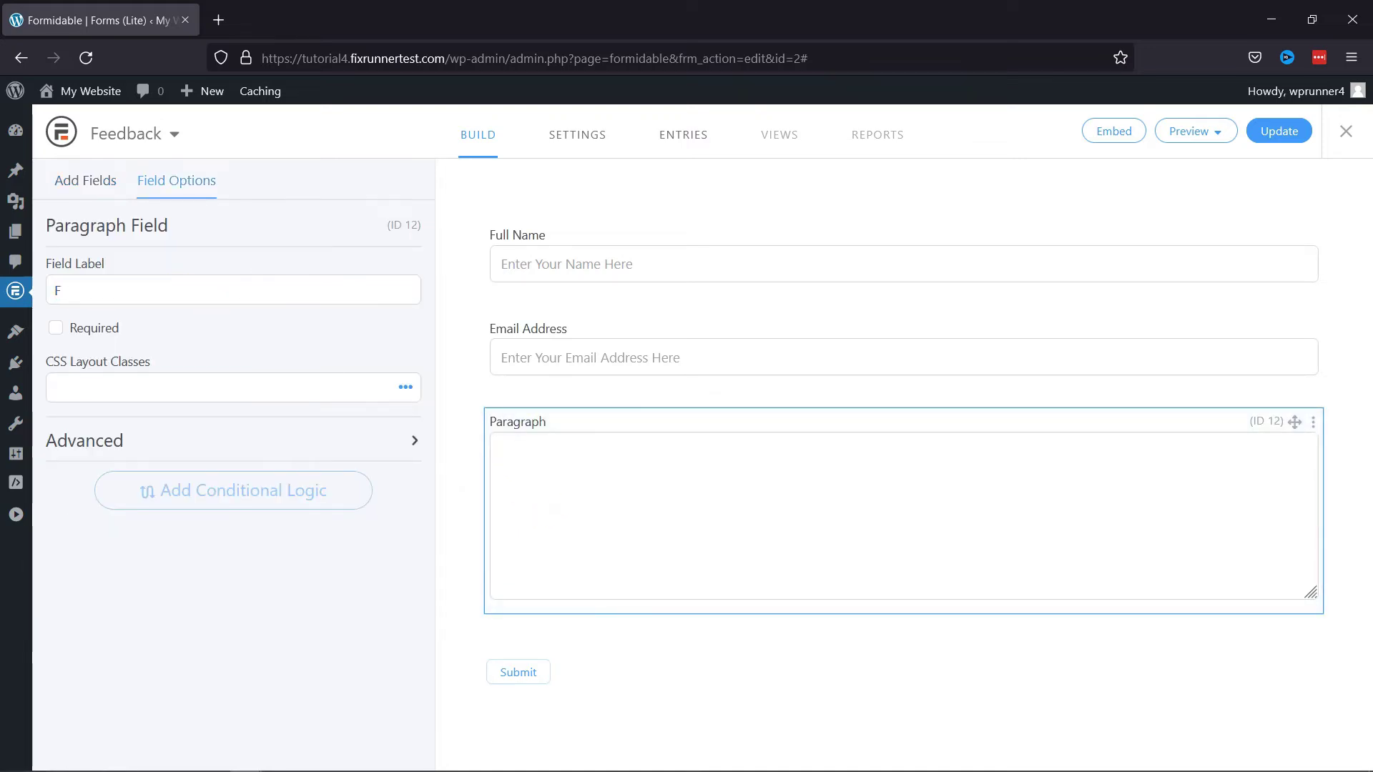
pyautogui.write('eedBack')
pyautogui.press('BackSpace')
pyautogui.press('BackSpace')
pyautogui.press('BackSpace')
pyautogui.press('BackSpace')
pyautogui.write('back')
pyautogui.click(87, 327)
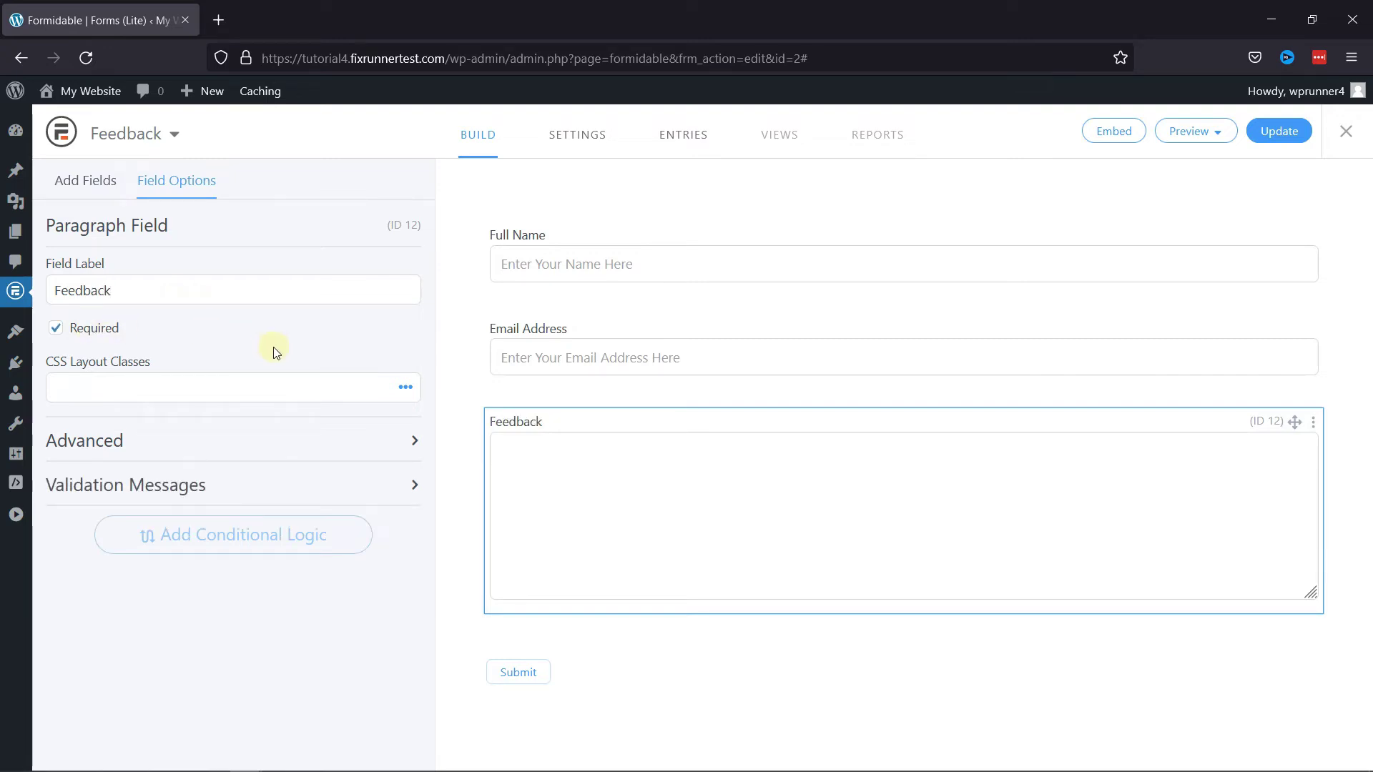
# Step: Give the Feedback field the placeholder 'Enter Your Feedback Here'
pyautogui.click(322, 450)
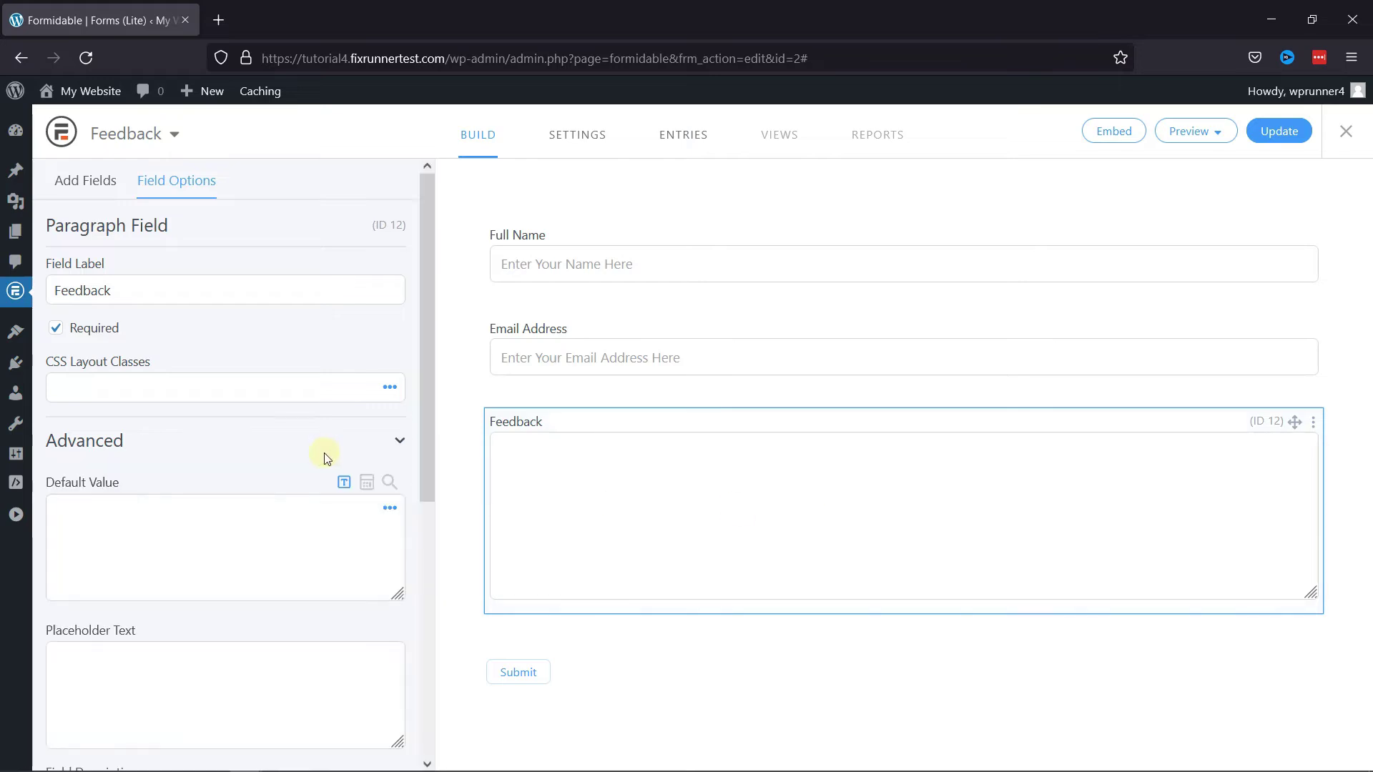
pyautogui.scroll(-2, 276, 576)
pyautogui.click(272, 585)
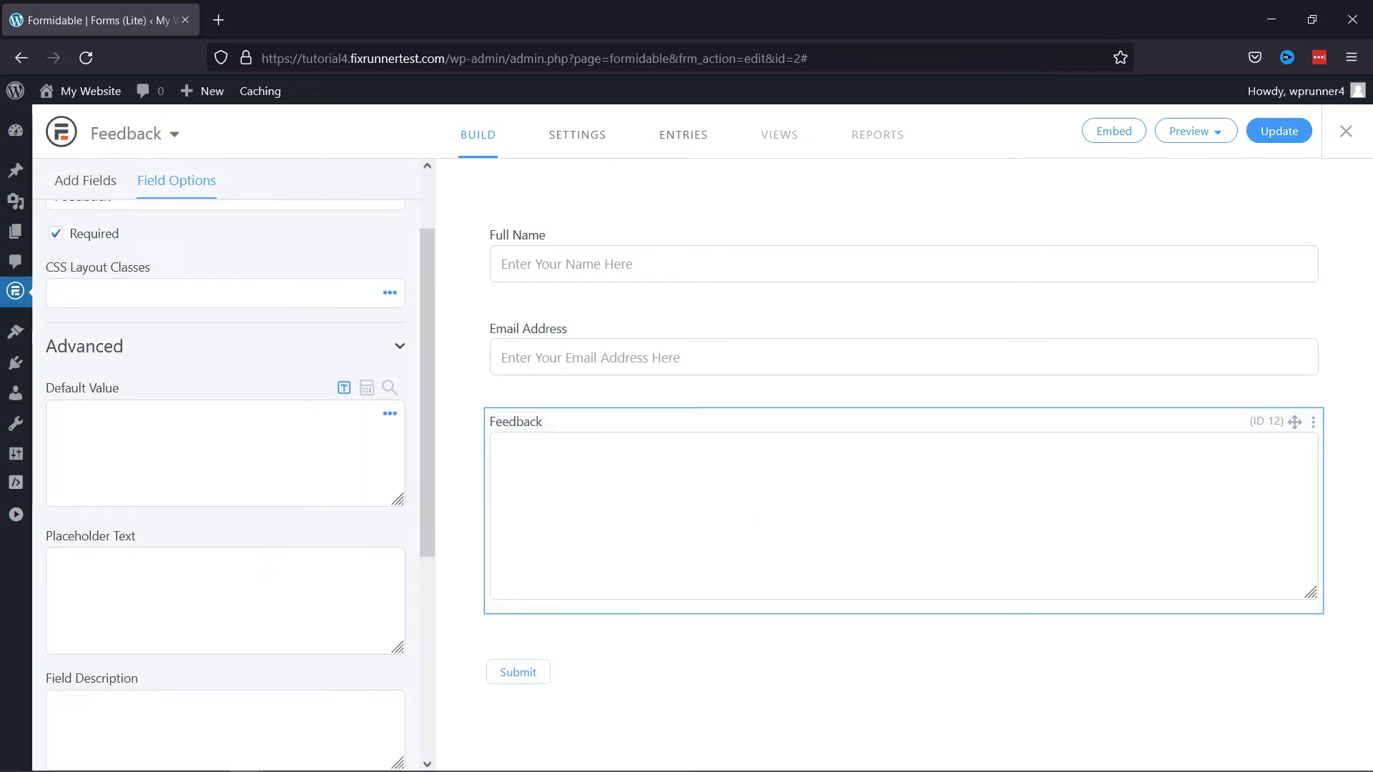
pyautogui.write('Enter Your Feedback Here')
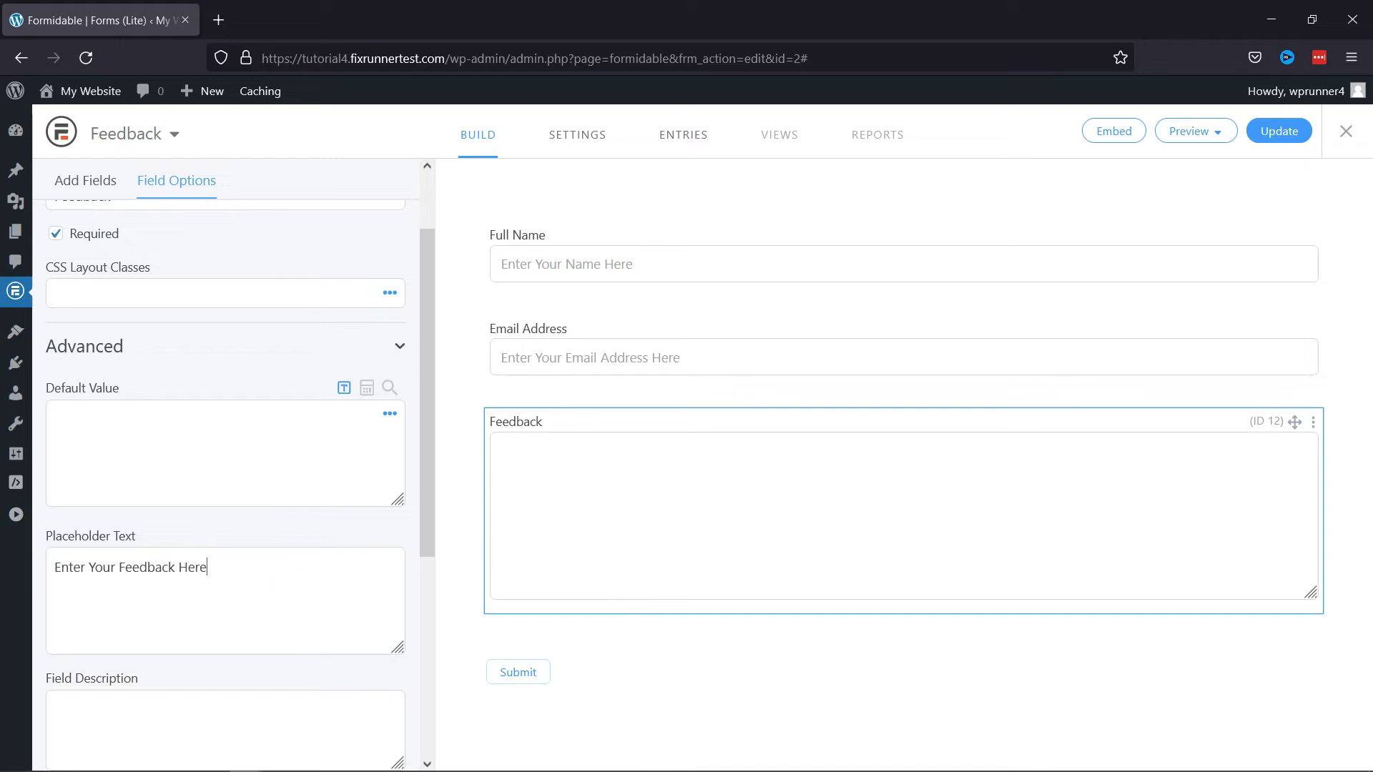
pyautogui.click(70, 183)
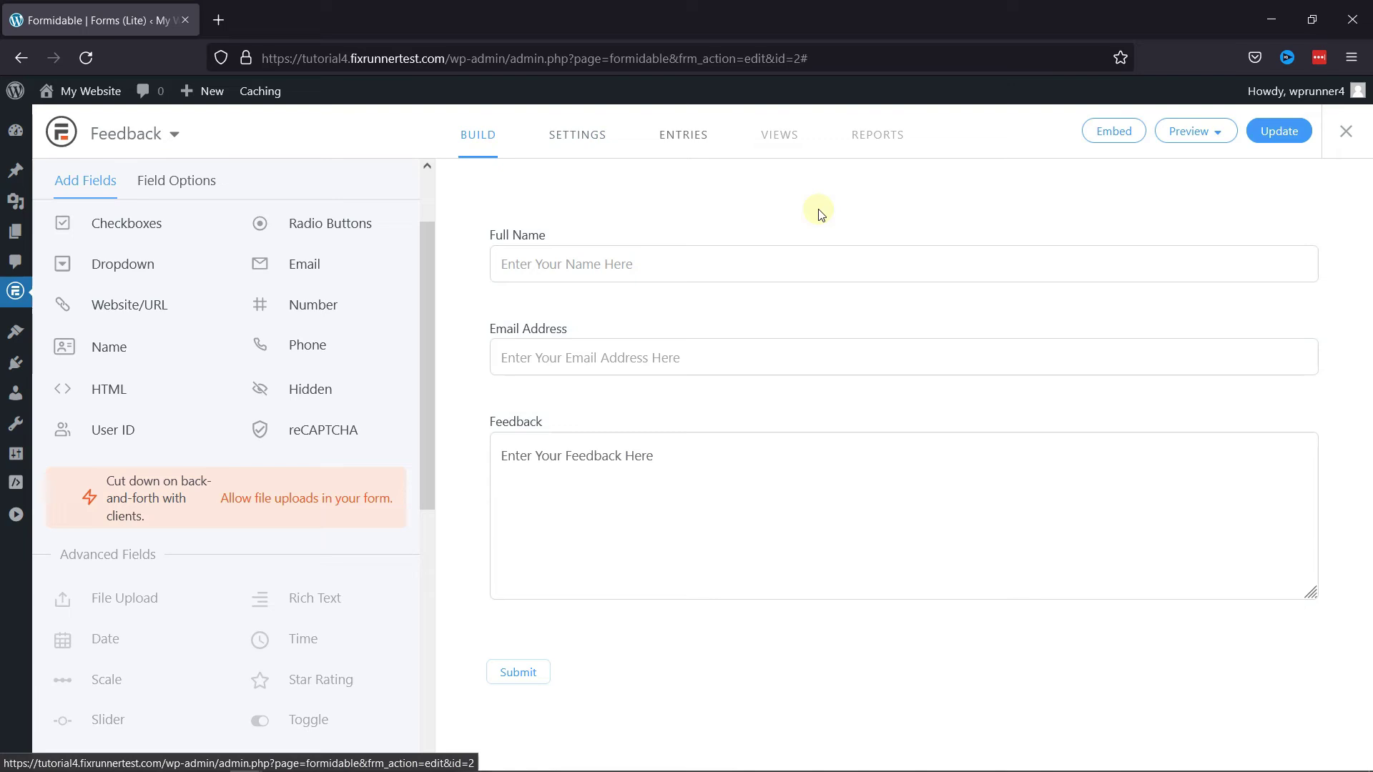
# Step: Save the Feedback form and switch to its General Form Settings
pyautogui.click(1283, 132)
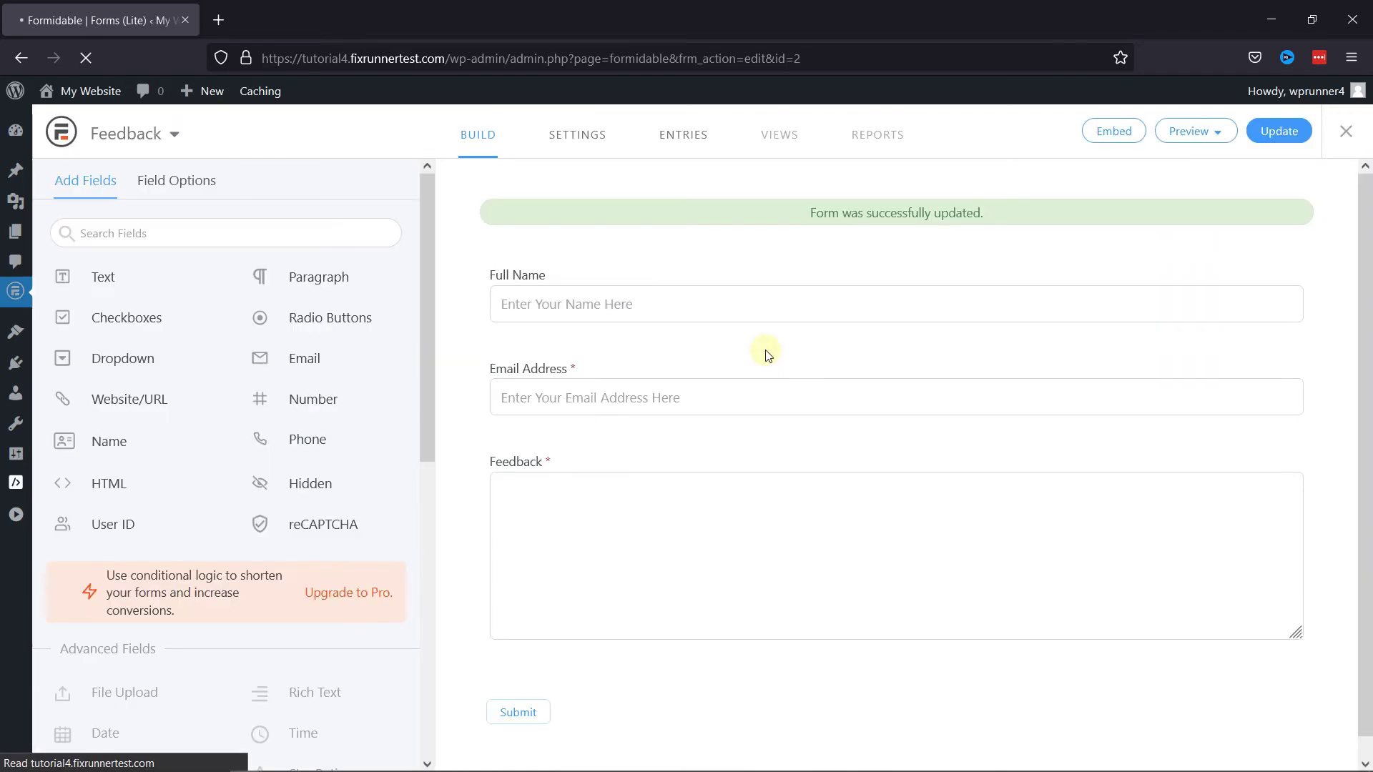
pyautogui.click(599, 142)
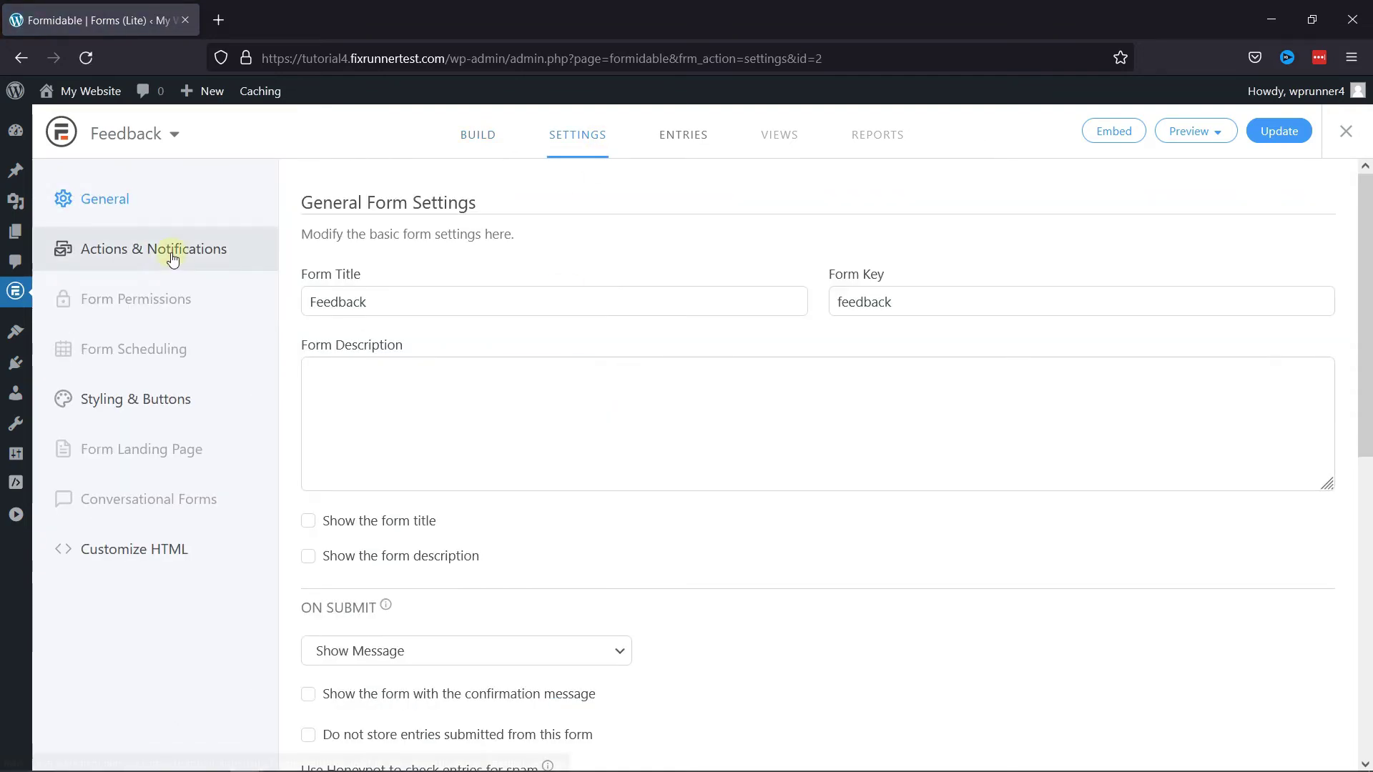
# Step: Set the Send Email notification subject to 'Feedback' under Actions & Notifications and save
pyautogui.click(172, 258)
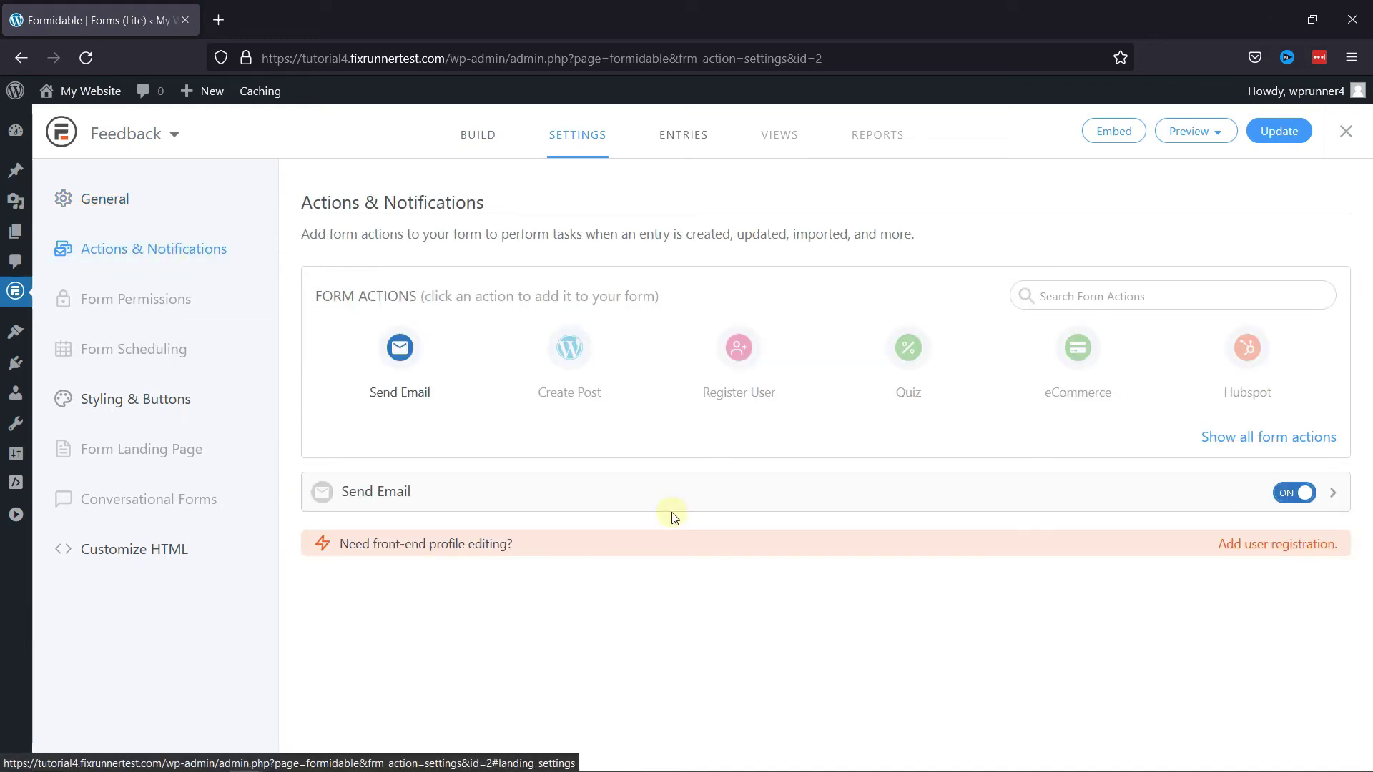
pyautogui.click(431, 495)
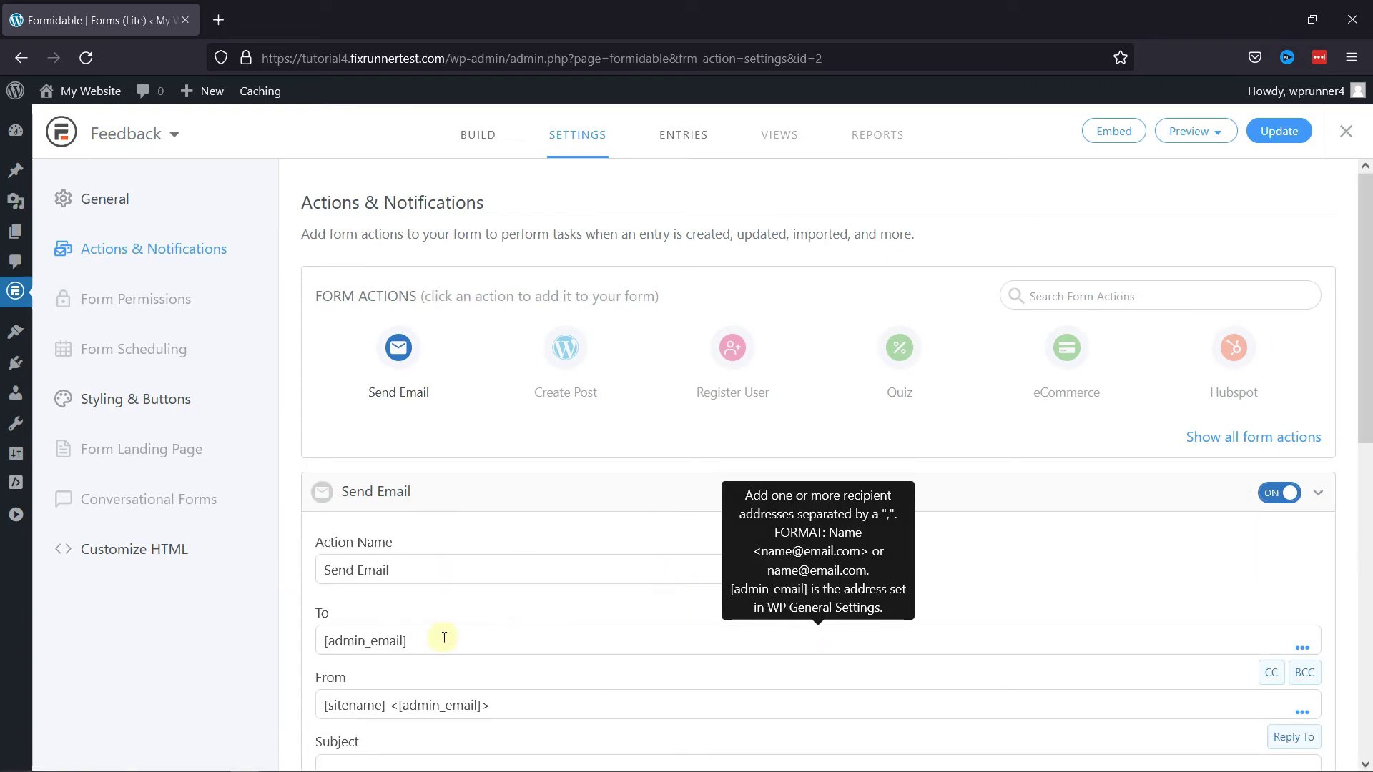
pyautogui.scroll(-2, 1017, 557)
pyautogui.scroll(-4, 1016, 558)
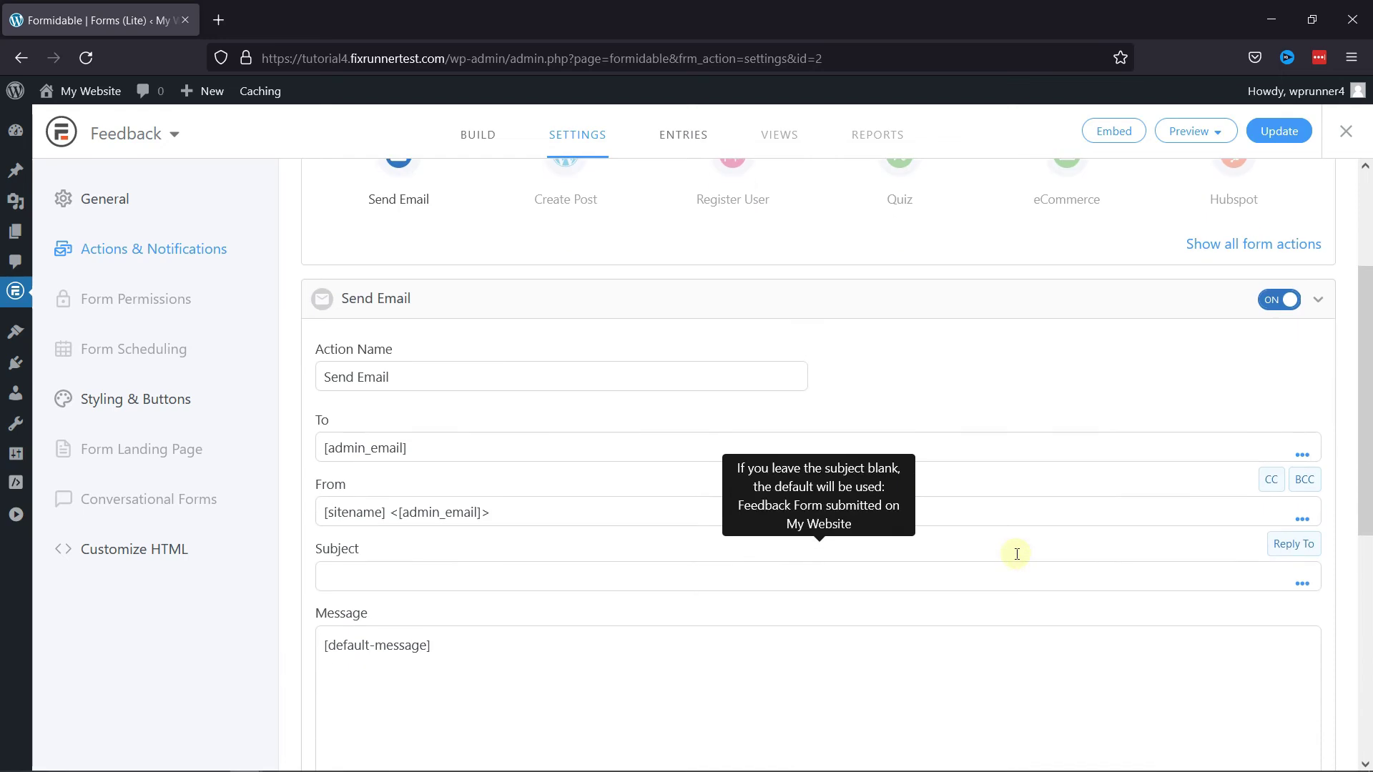
pyautogui.click(448, 489)
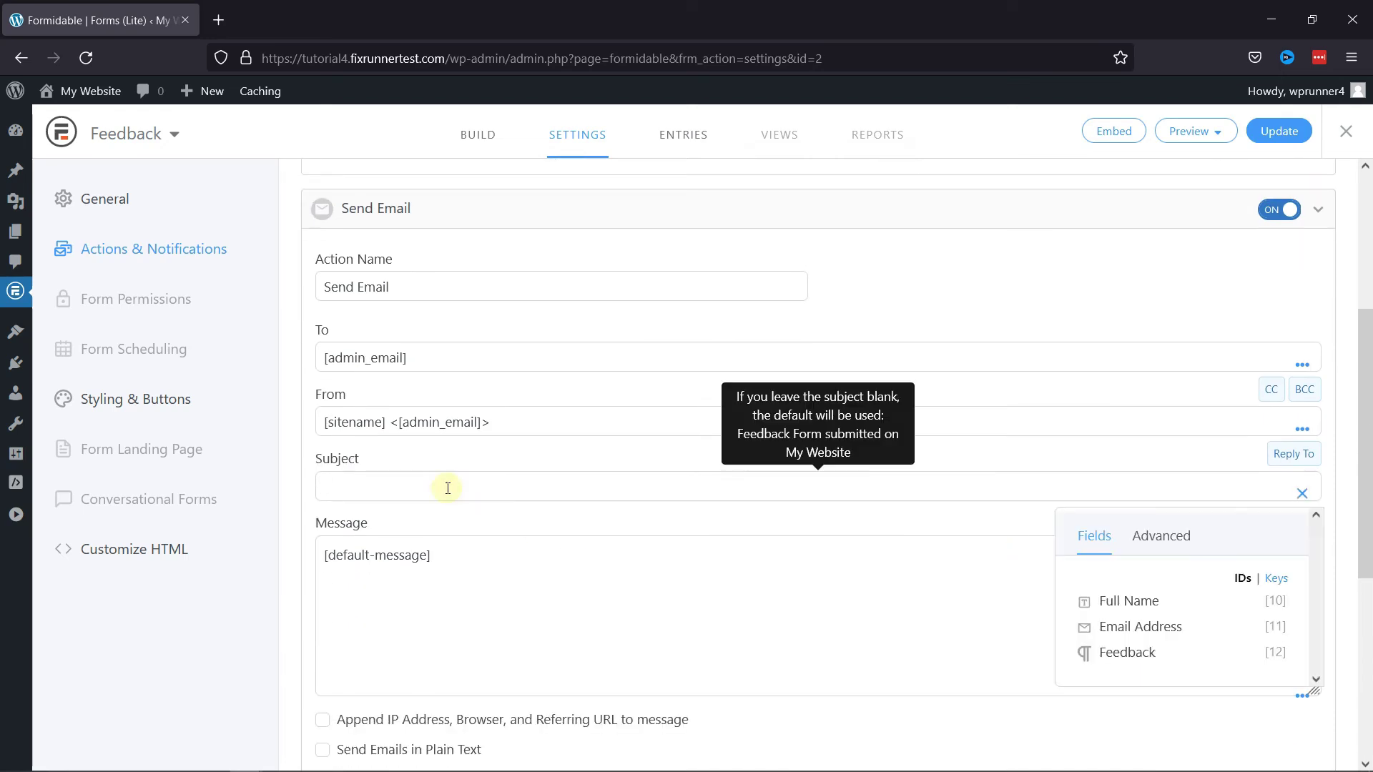
pyautogui.write('Feedback')
pyautogui.scroll(-3, 491, 522)
pyautogui.scroll(3, 975, 536)
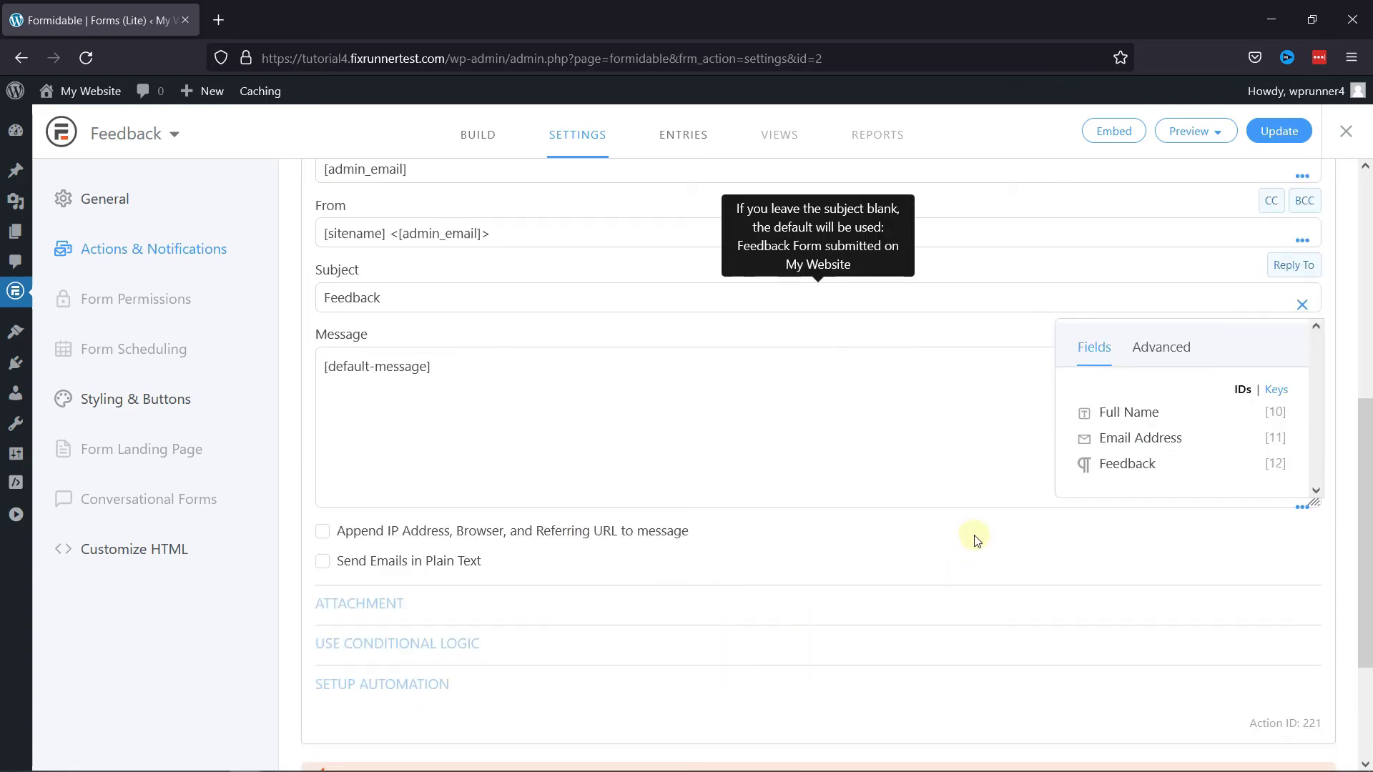
pyautogui.scroll(3, 1158, 259)
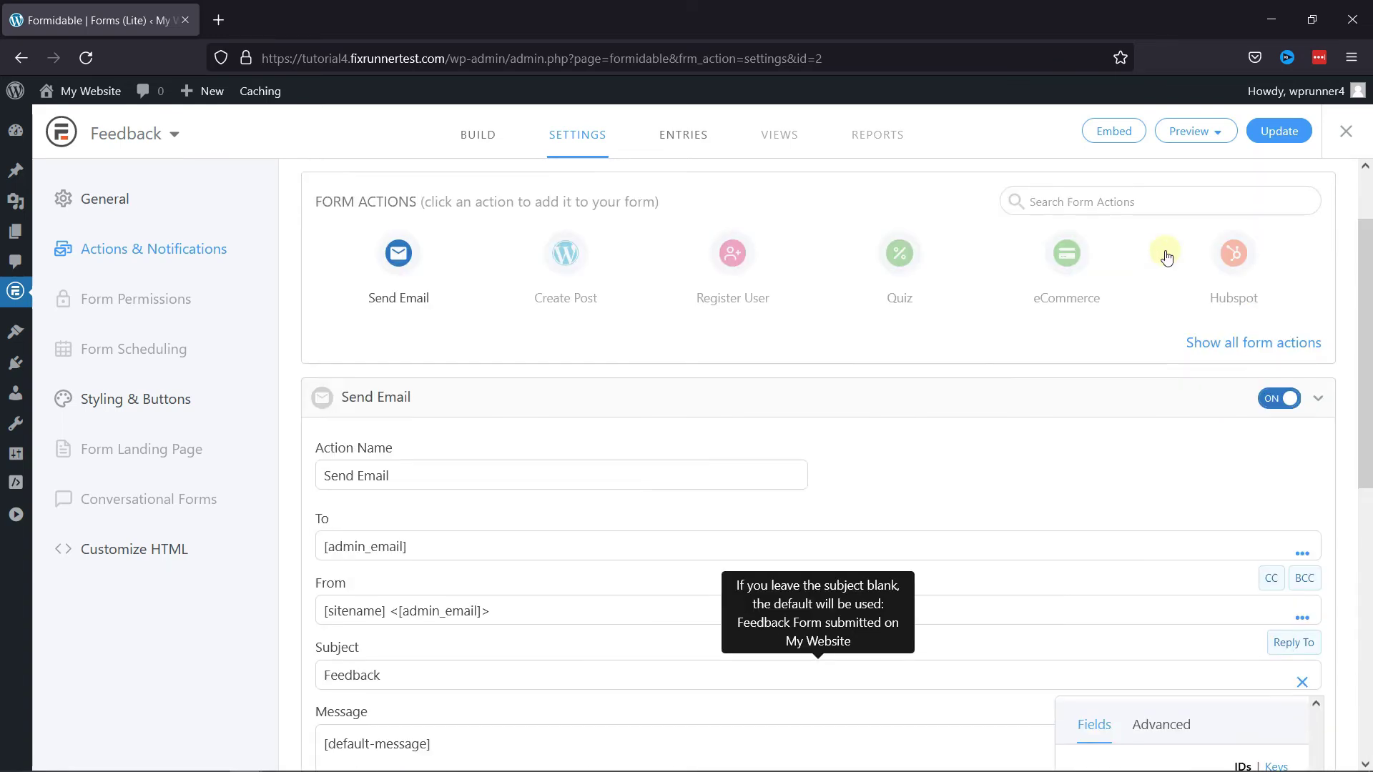
pyautogui.click(1280, 131)
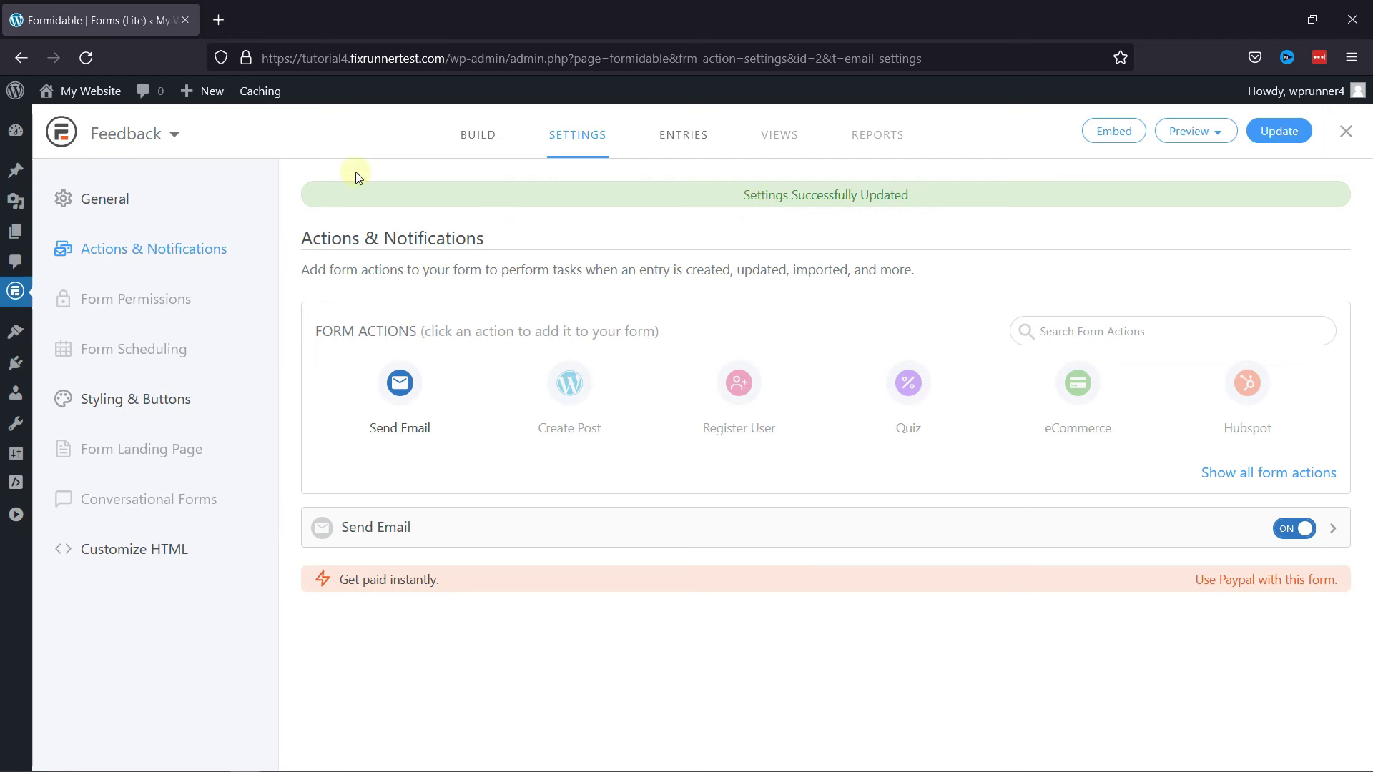
# Step: Create a new WordPress page titled 'Feedback'
pyautogui.moveTo(212, 108)
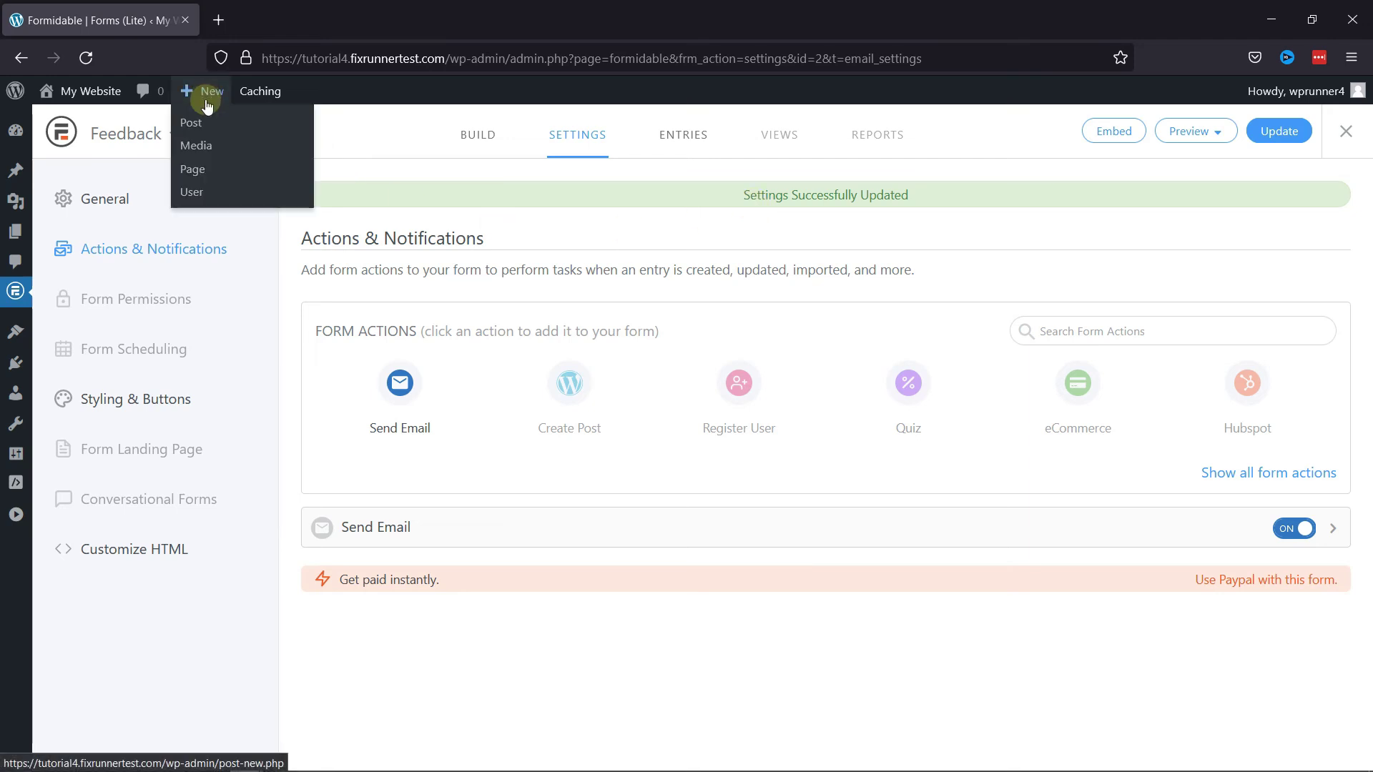
pyautogui.click(205, 165)
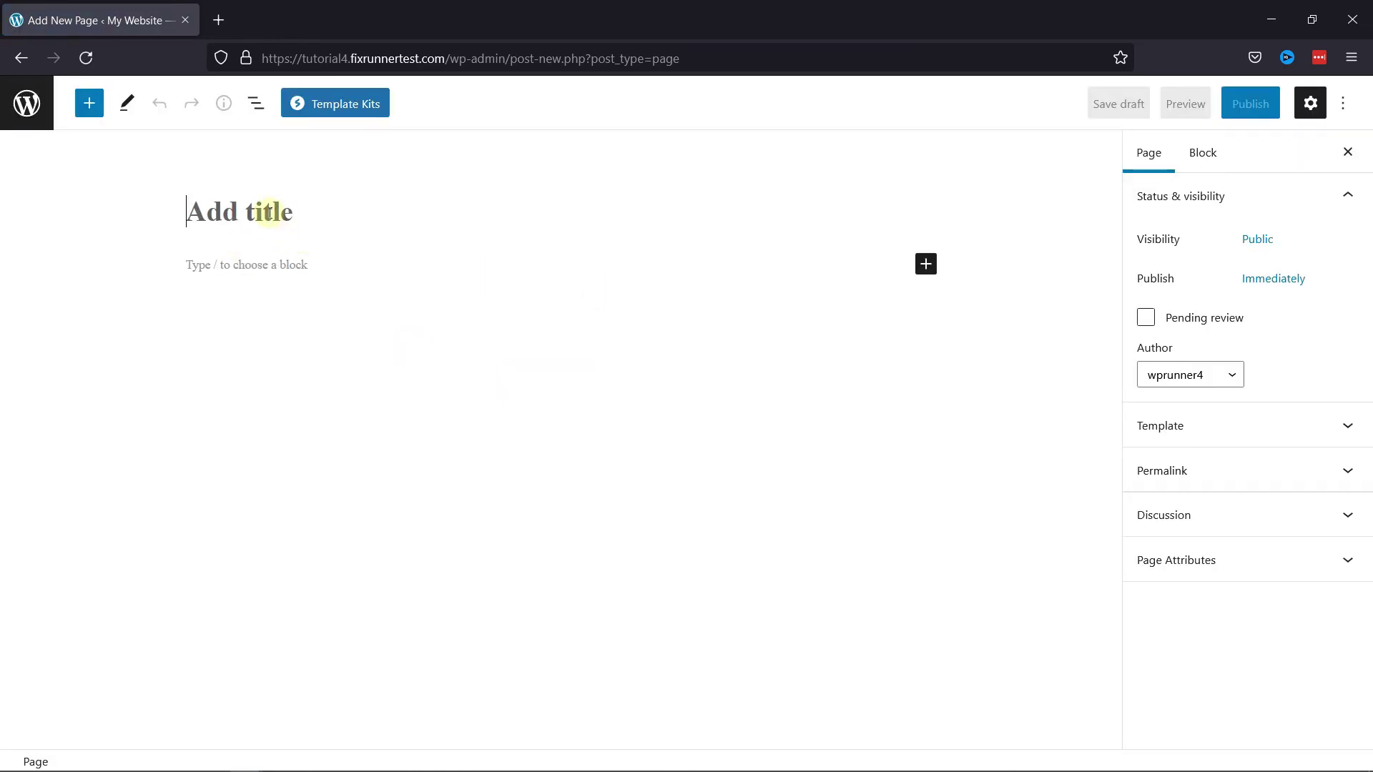
pyautogui.write('Feedback')
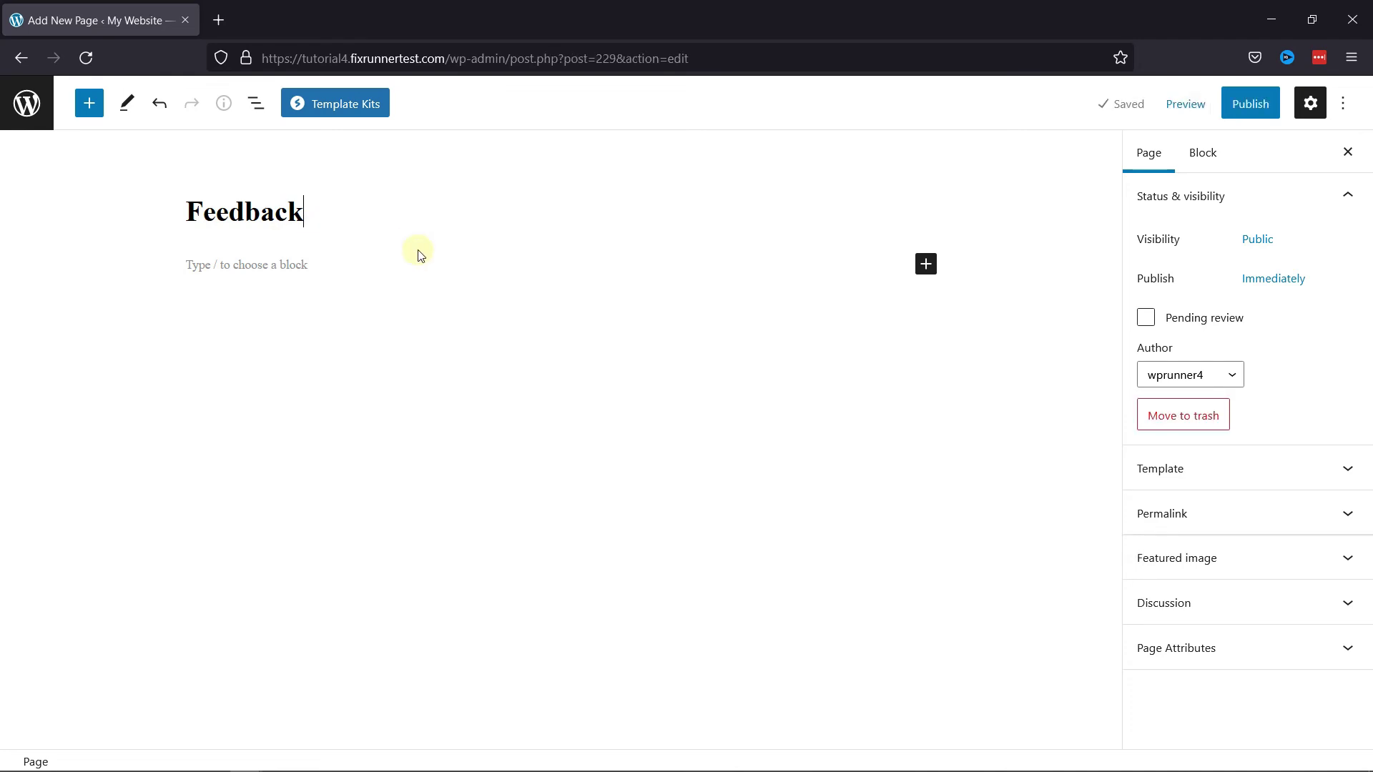
# Step: Insert a Formidable Forms block showing the Feedback form and open the Preview menu
pyautogui.click(928, 267)
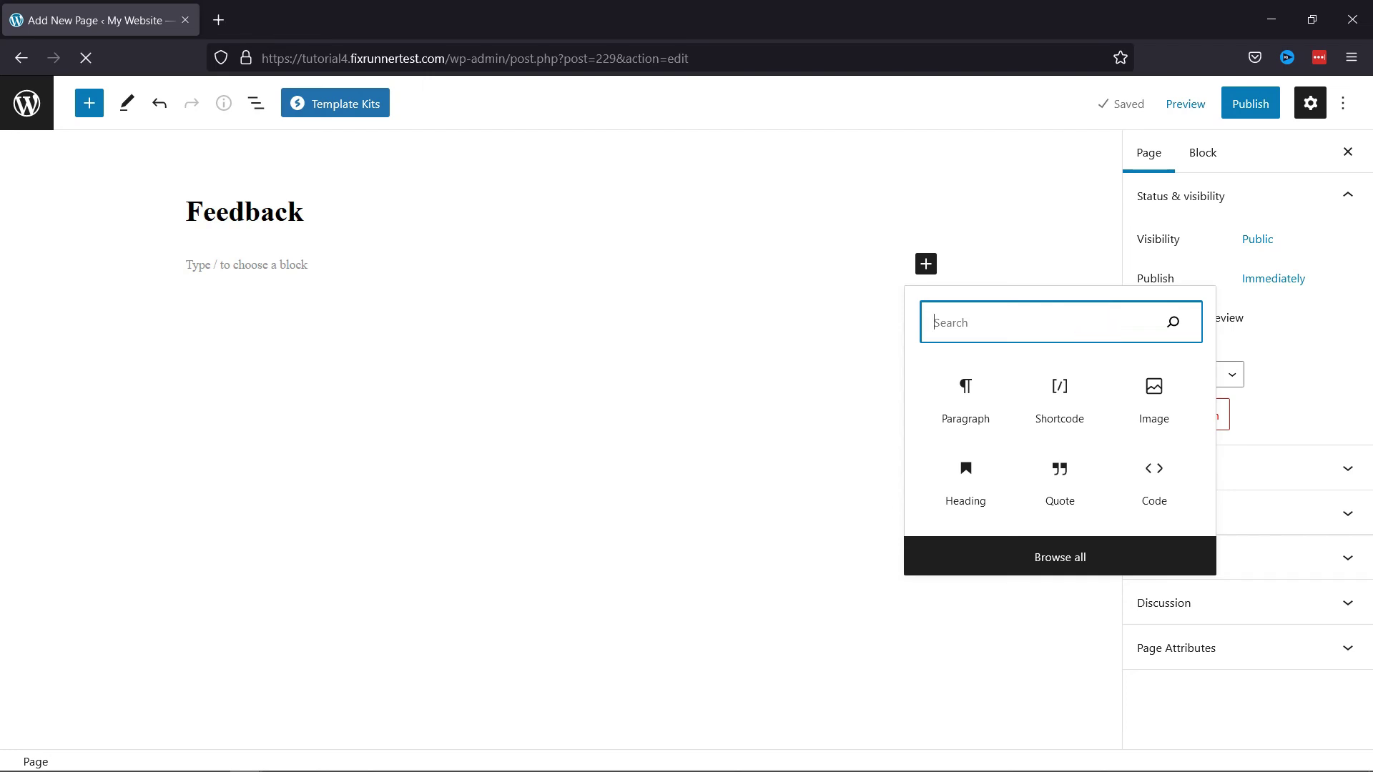
pyautogui.write('form')
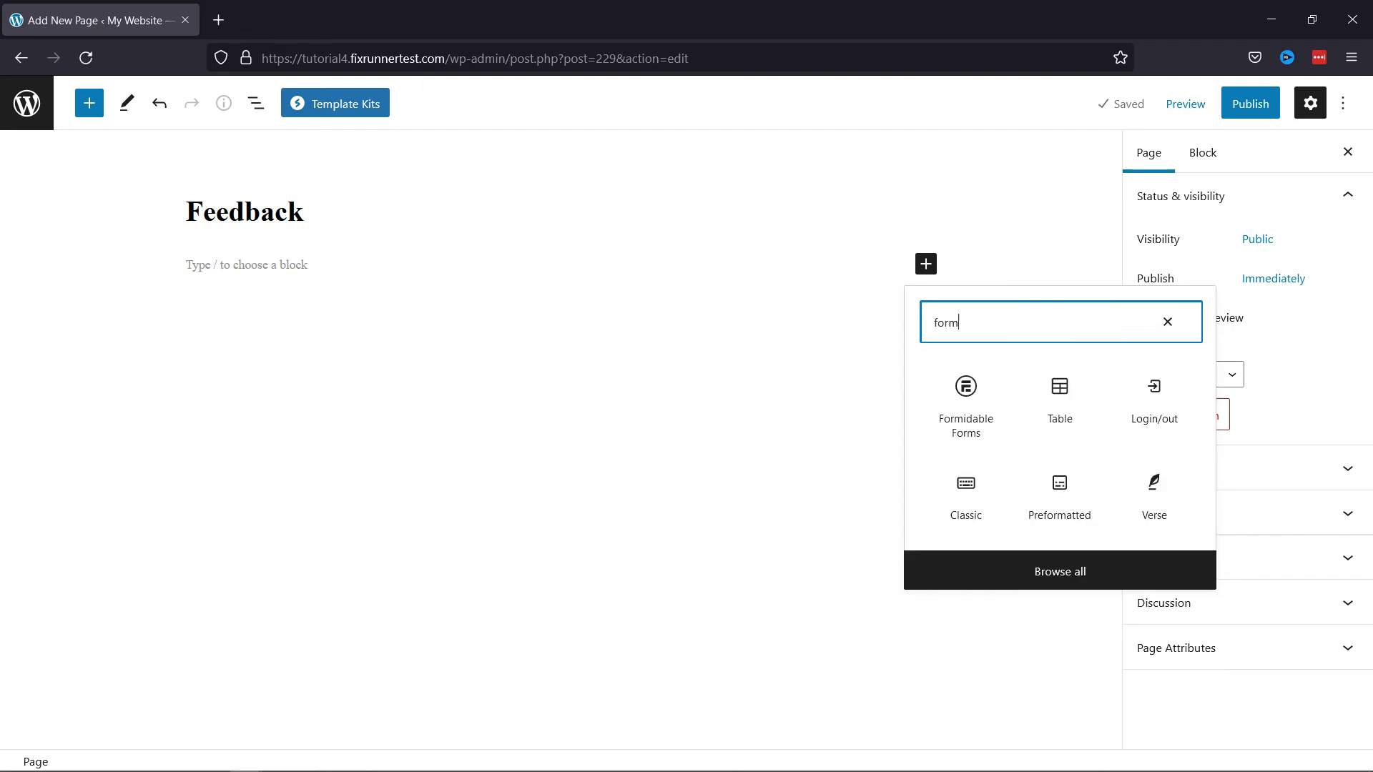
pyautogui.click(979, 412)
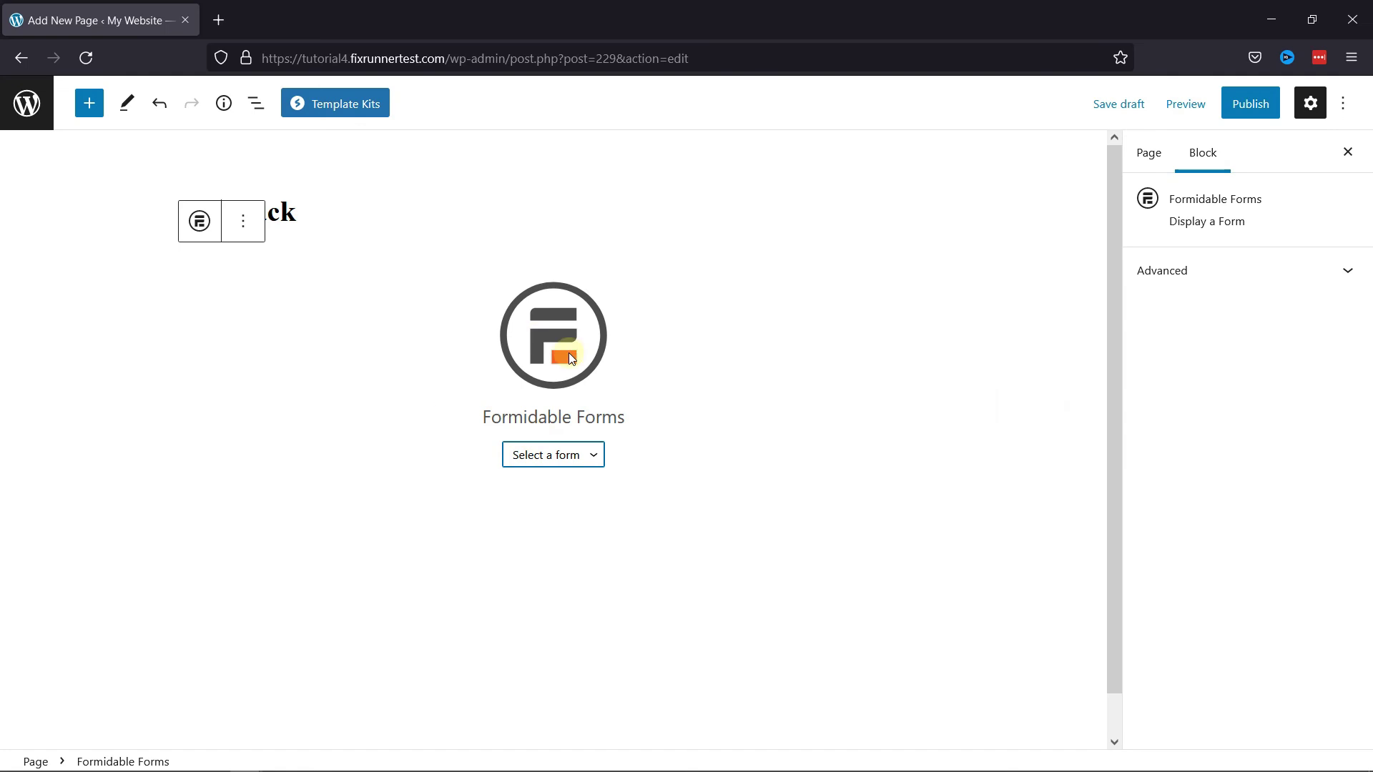
pyautogui.click(591, 454)
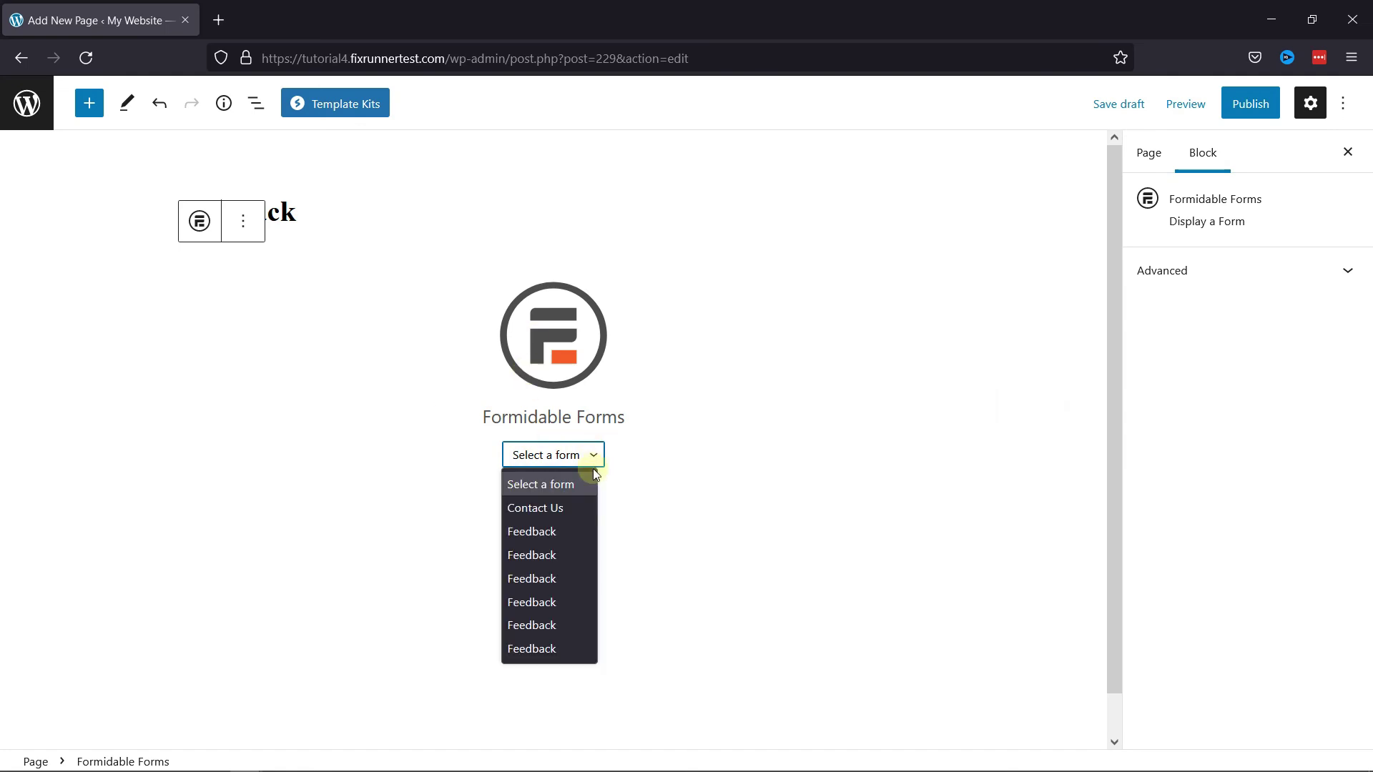
pyautogui.click(572, 552)
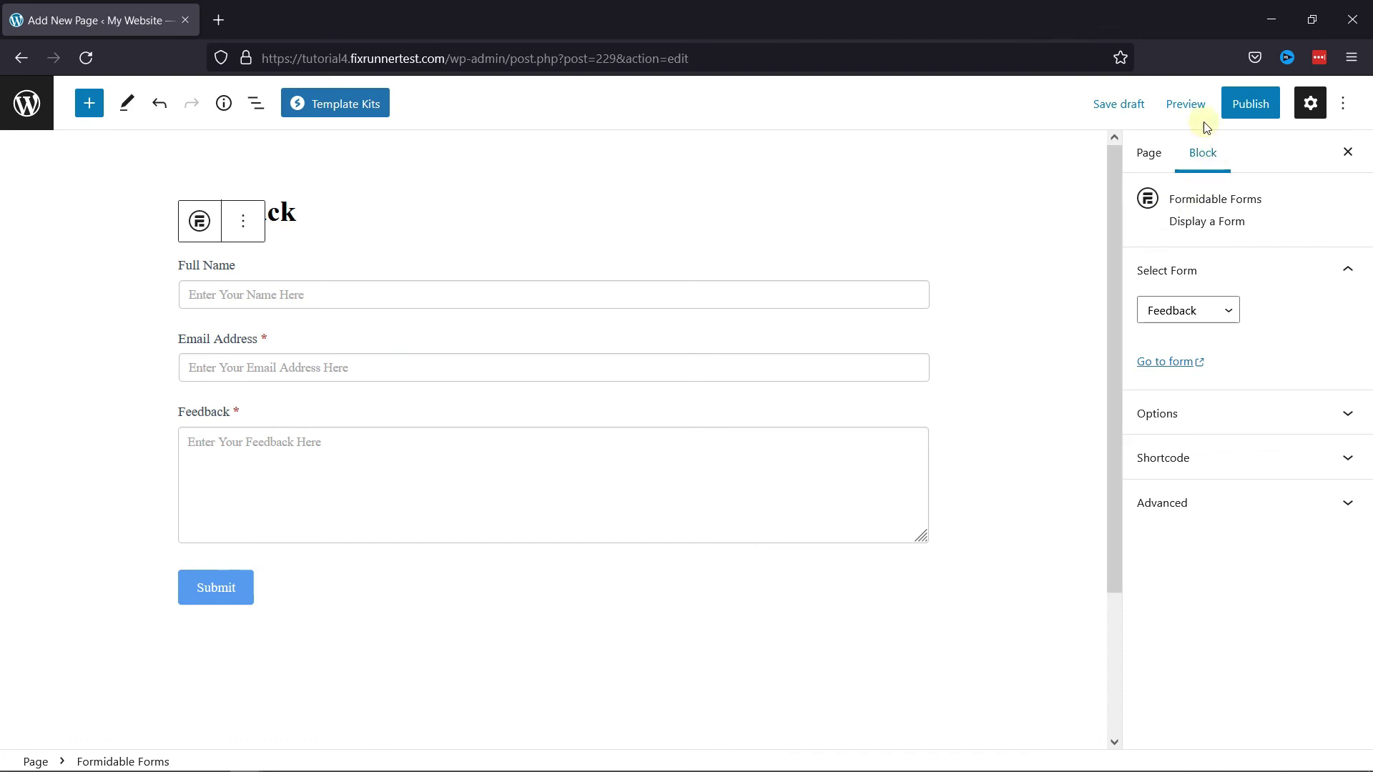
pyautogui.click(1186, 106)
# Step: Preview the Feedback page in a new tab and scroll through the embedded form
pyautogui.click(1030, 279)
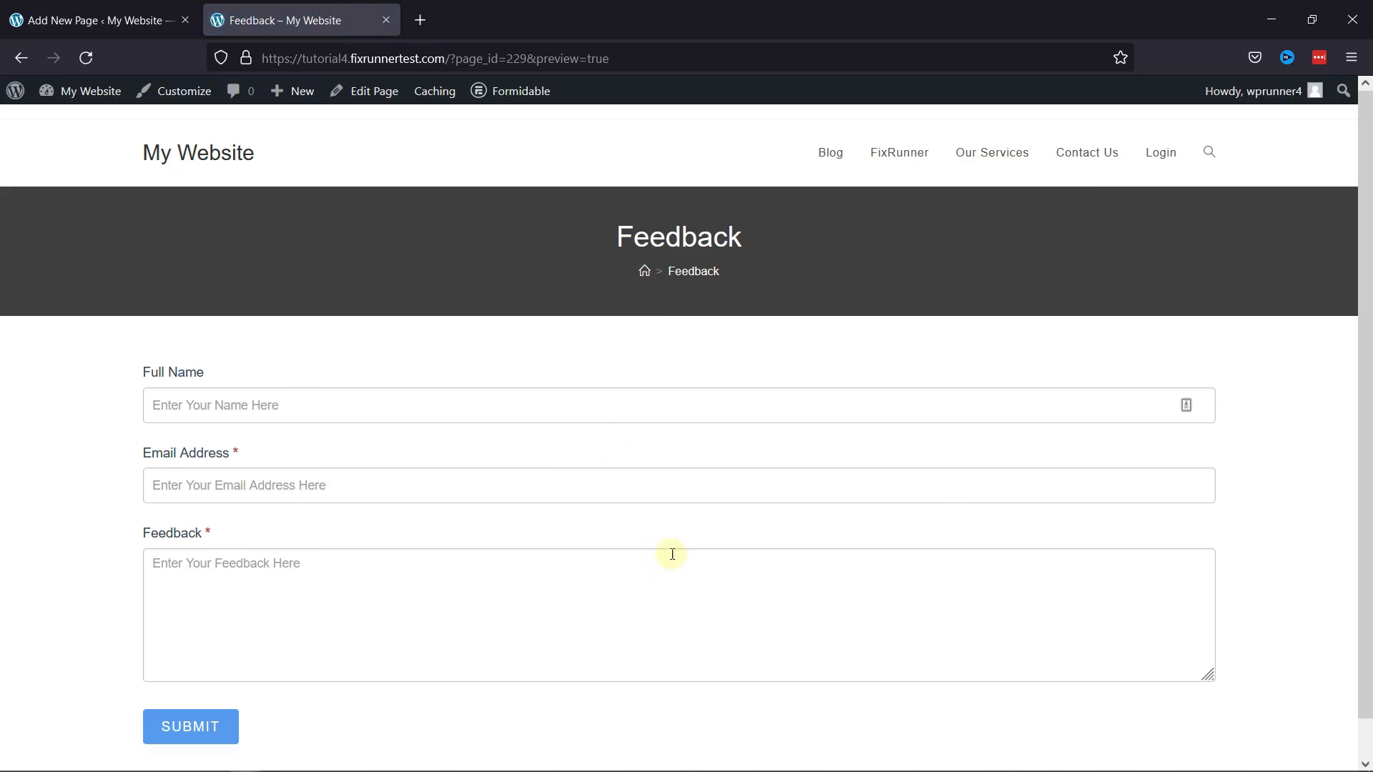
pyautogui.scroll(-1, 672, 550)
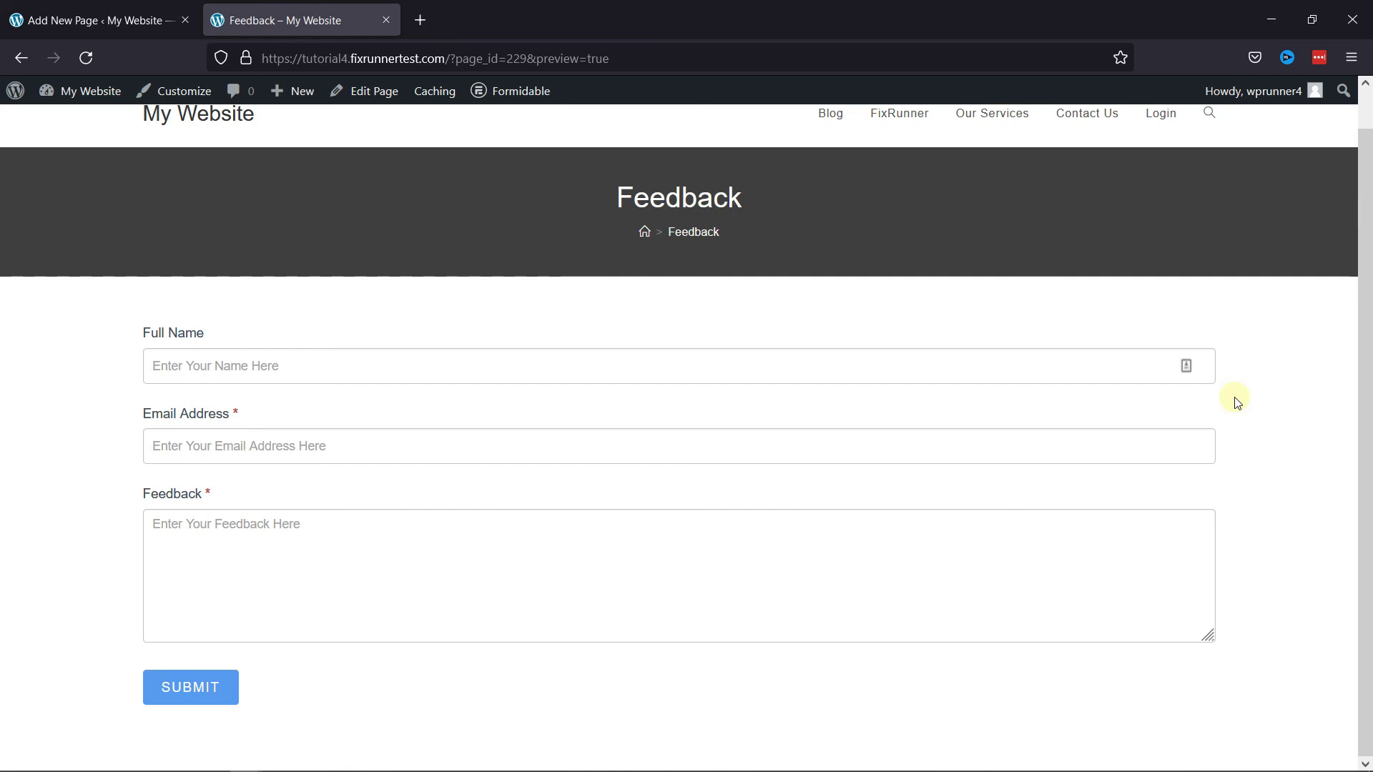
pyautogui.scroll(1, 1238, 404)
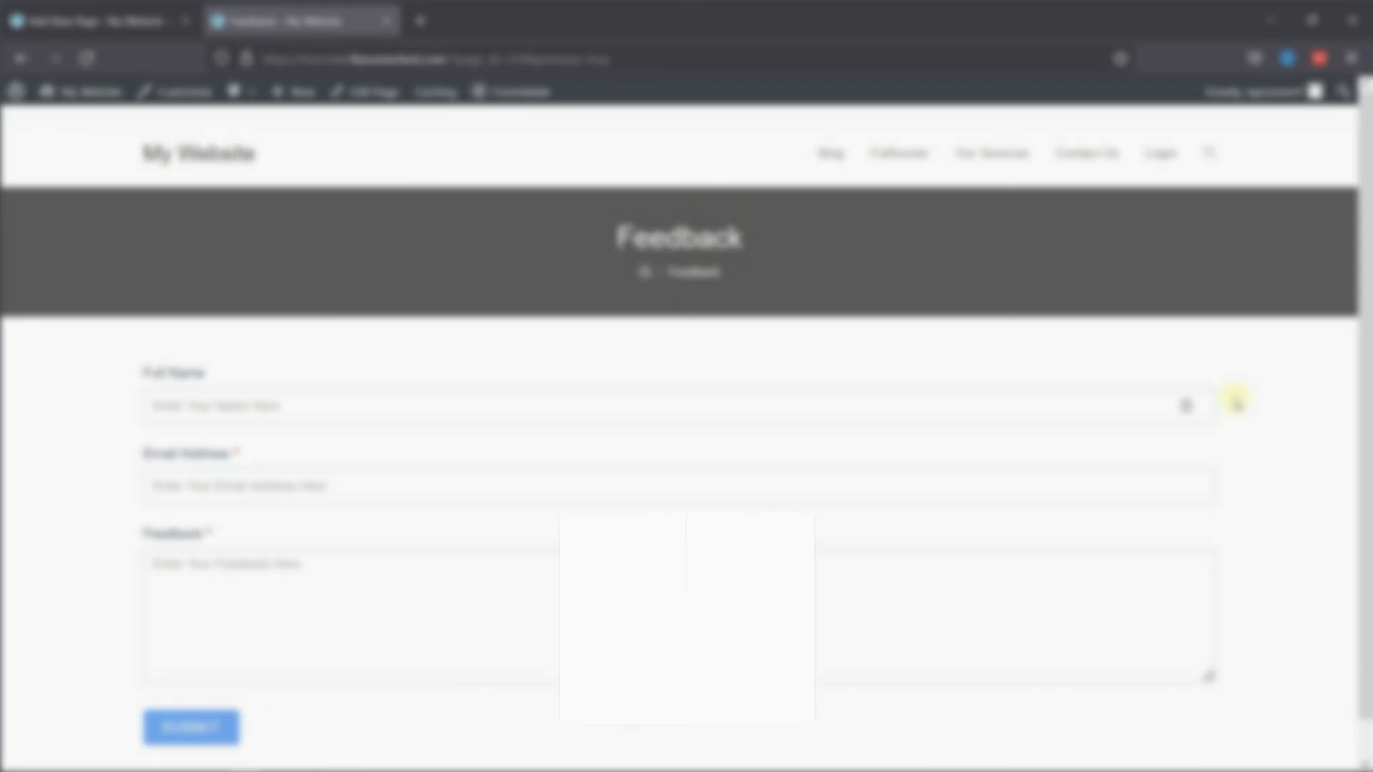